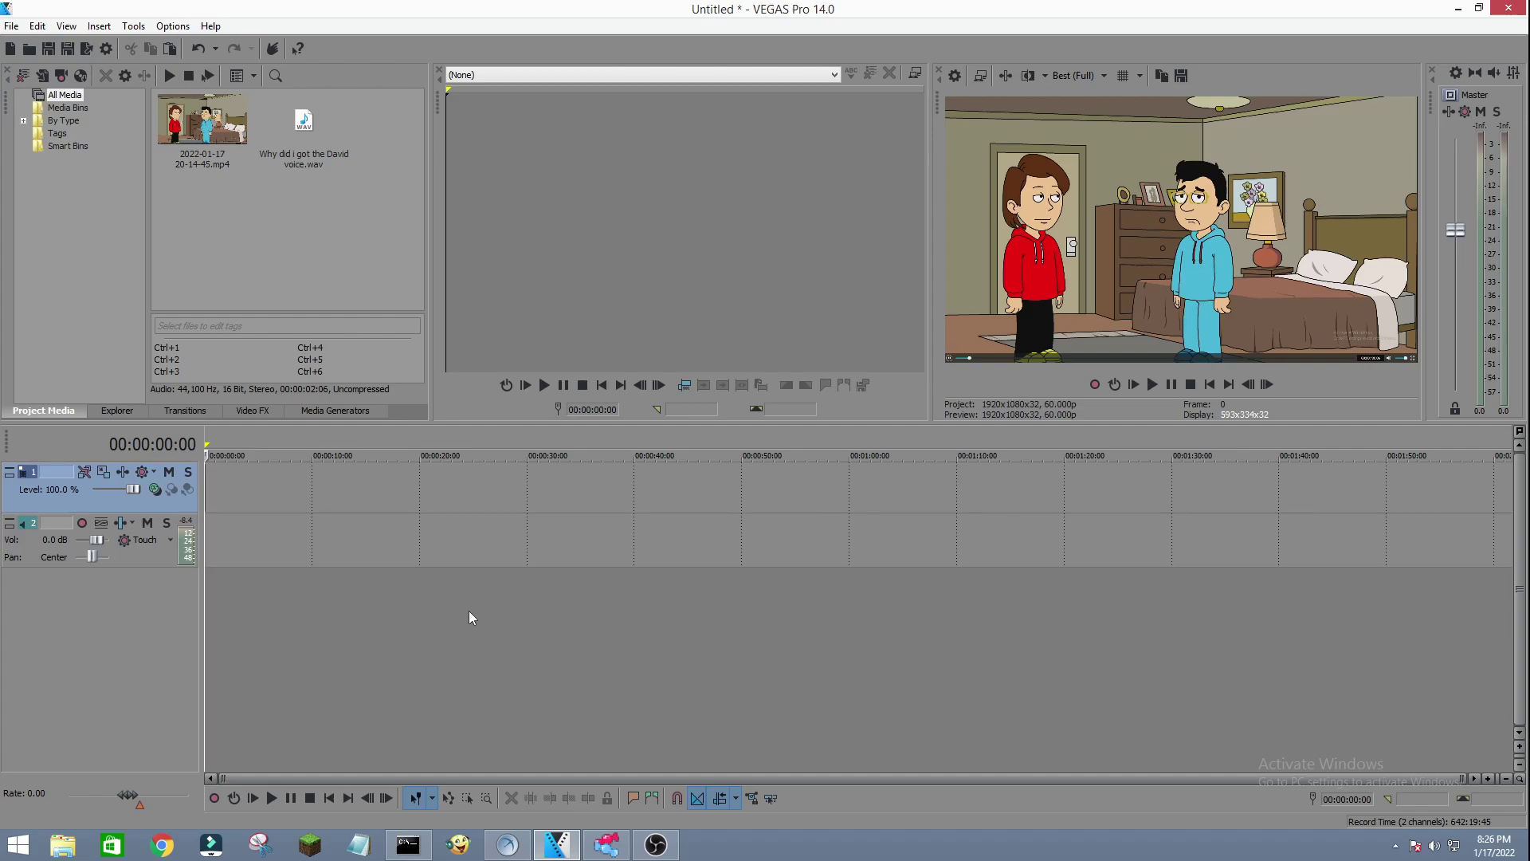
Step: Place the Wrapper mp4 on the timeline and 'Why did I got the David voice.wav' on new track 3
{"action": "left_click", "coordinate": [620, 848]}
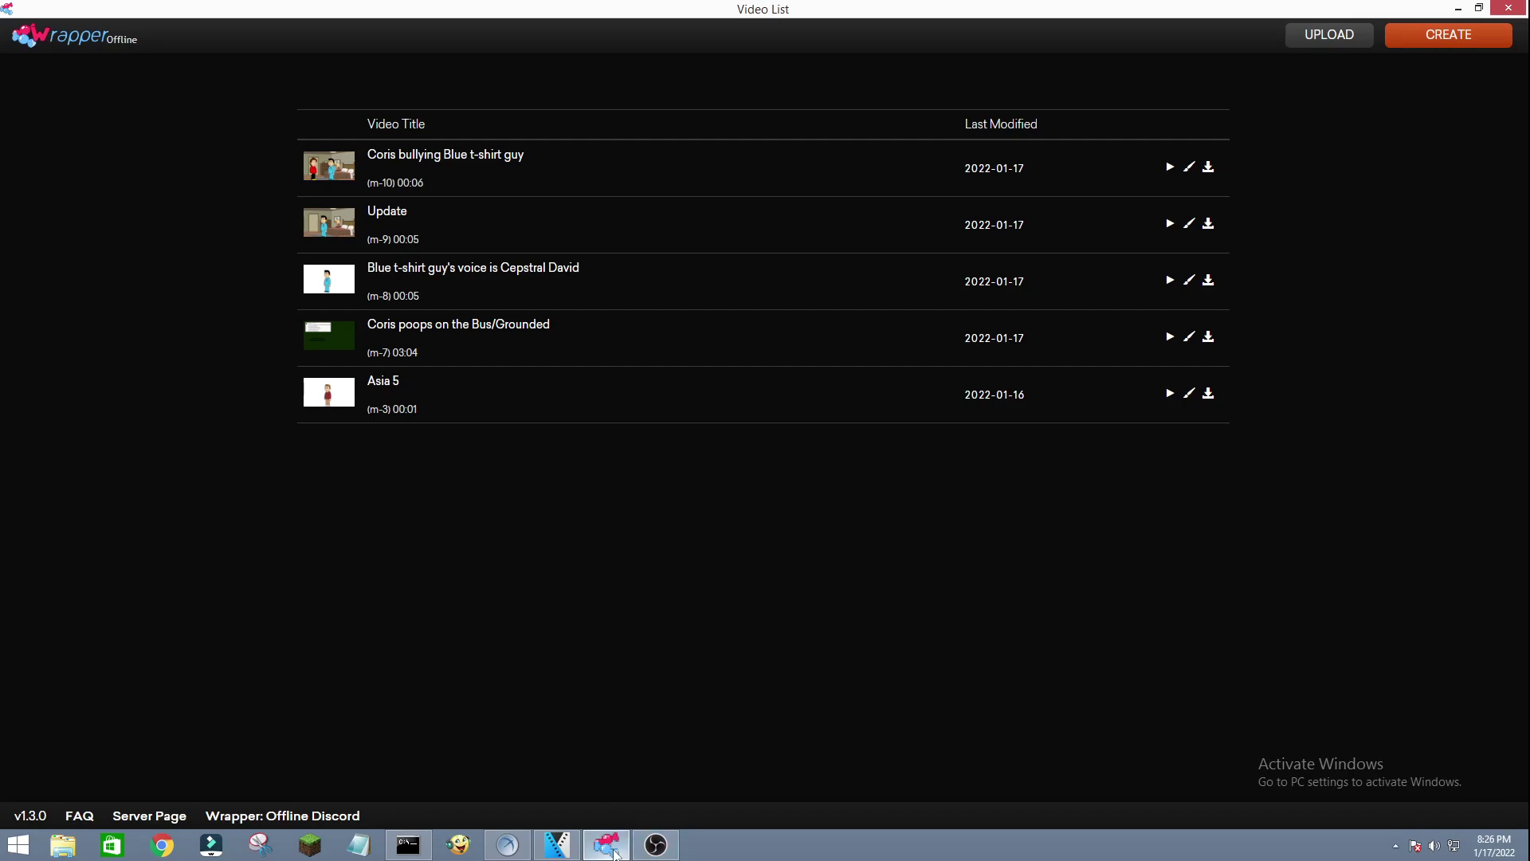
{"action": "left_click", "coordinate": [610, 849]}
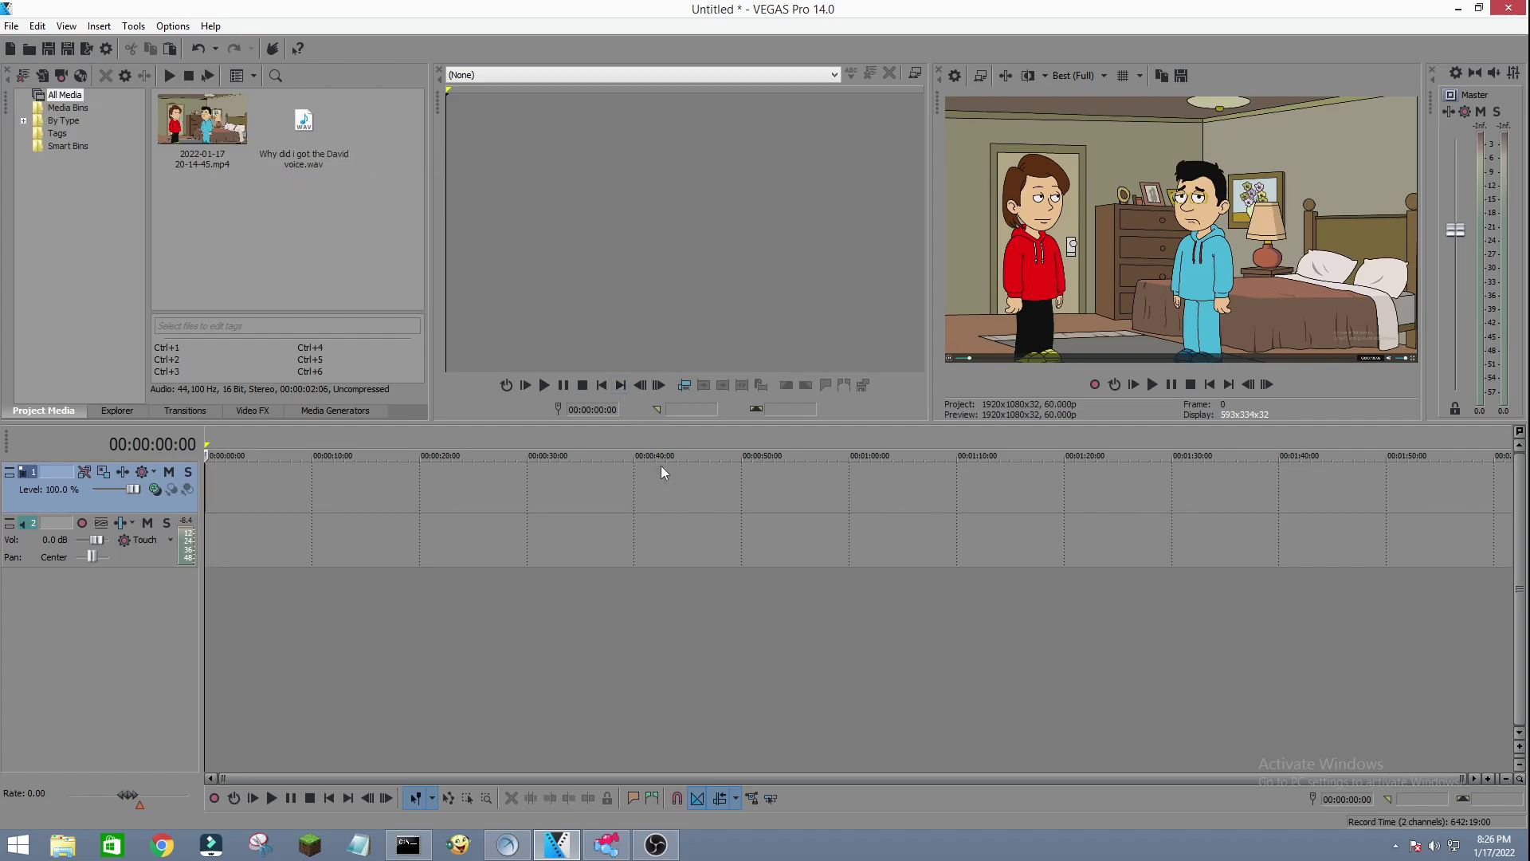
{"action": "left_click_drag", "start_coordinate": [202, 120], "coordinate": [221, 500]}
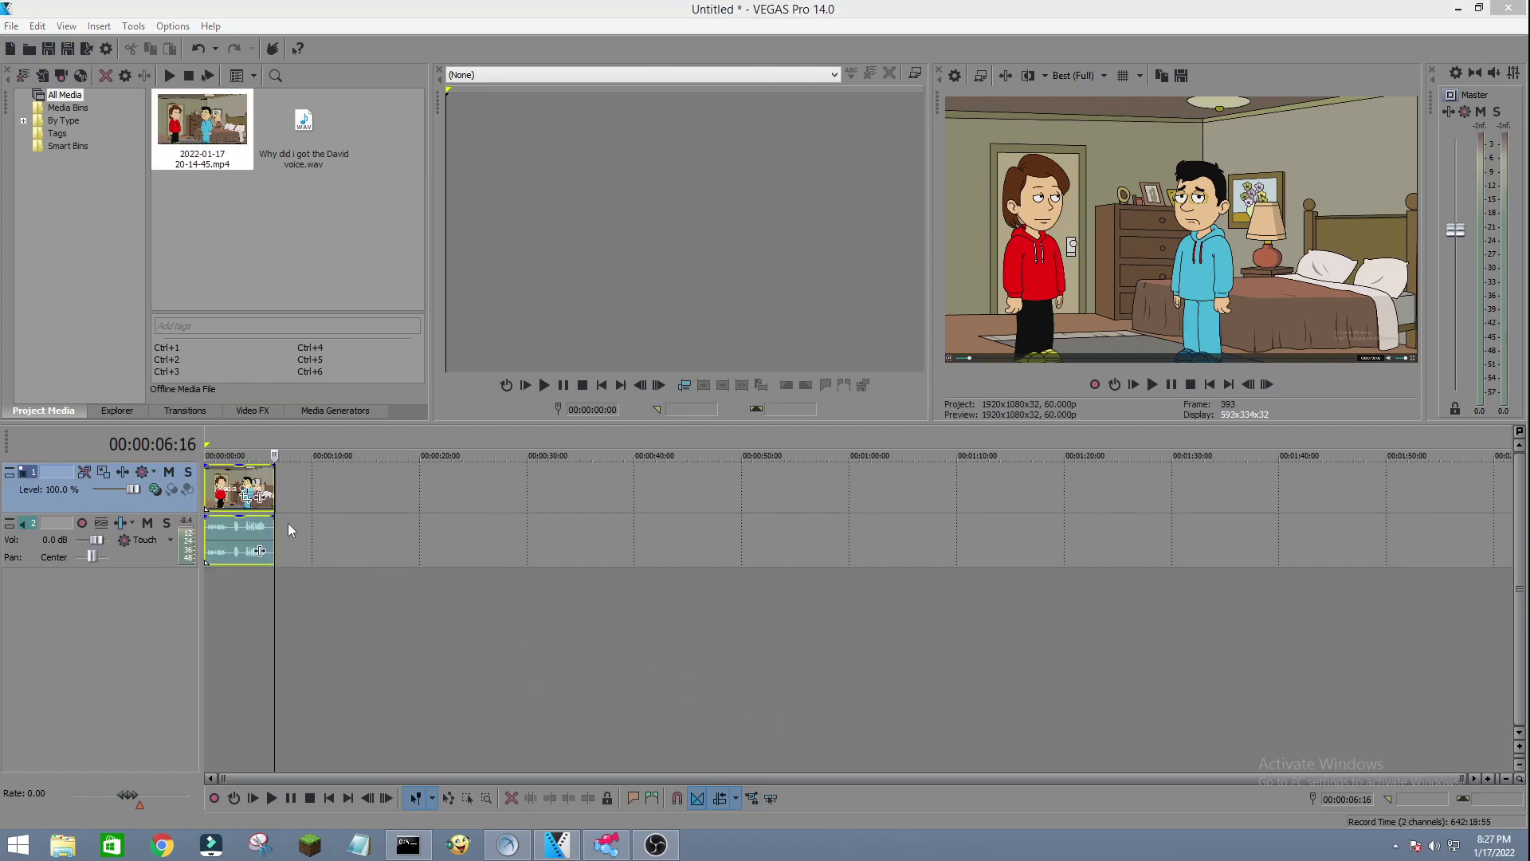
{"action": "left_click_drag", "start_coordinate": [305, 130], "coordinate": [512, 450]}
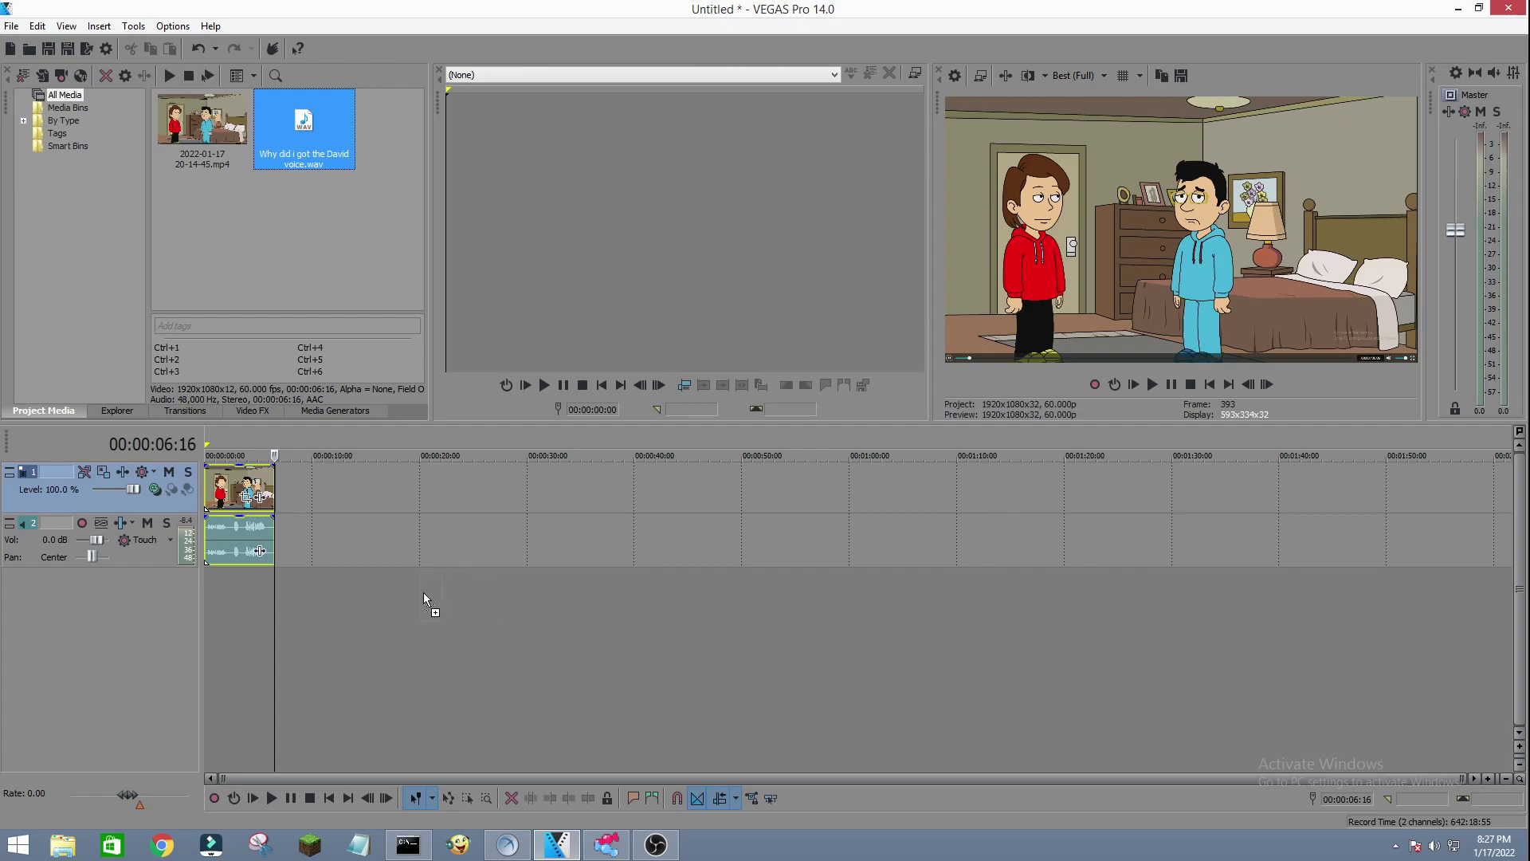
{"action": "left_click_drag", "start_coordinate": [226, 596], "coordinate": [209, 596]}
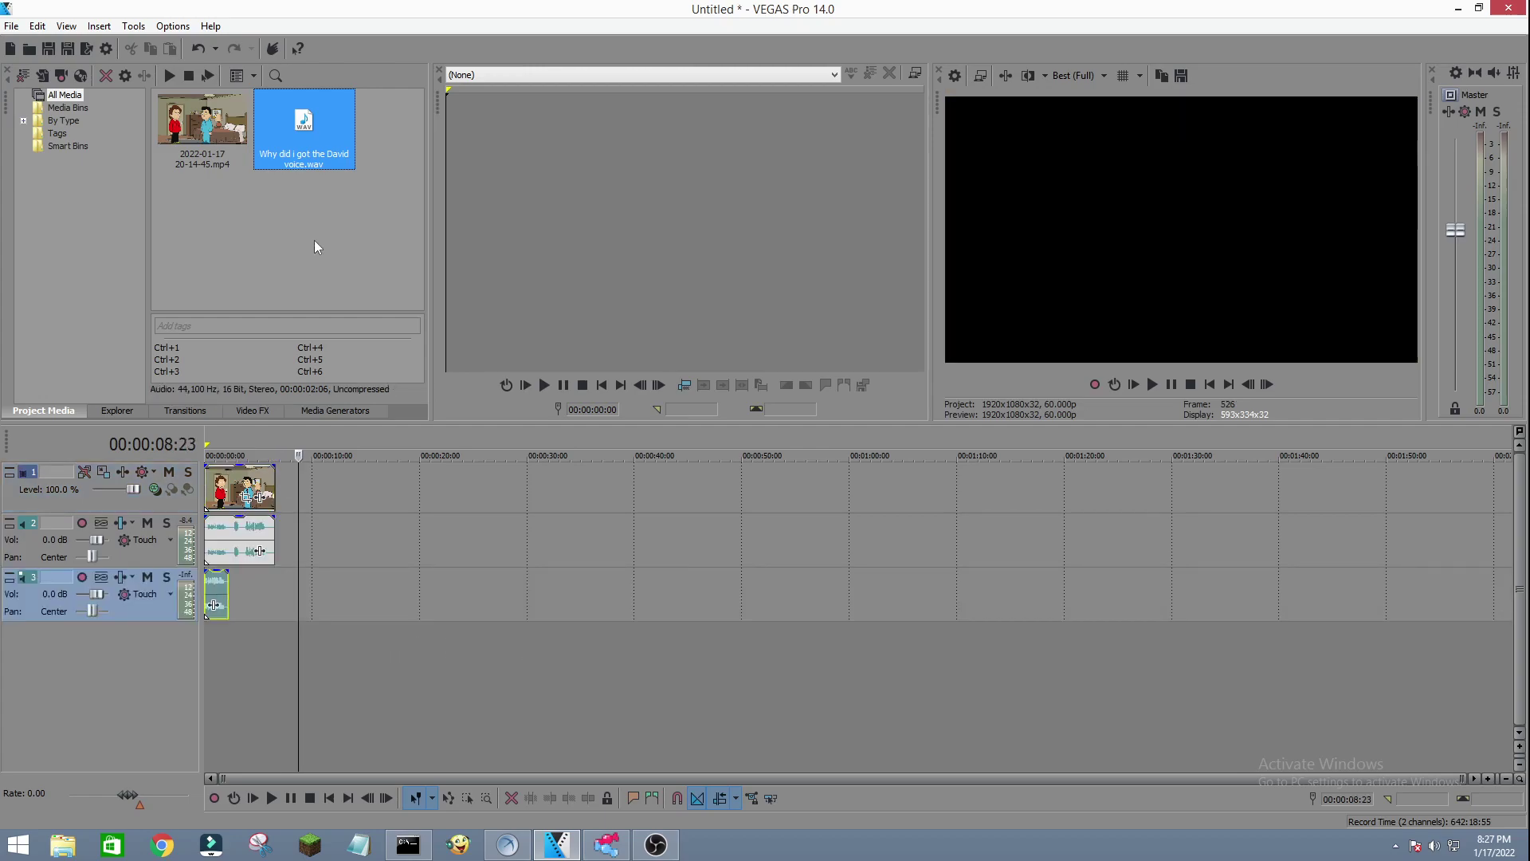
{"action": "left_click", "coordinate": [226, 605]}
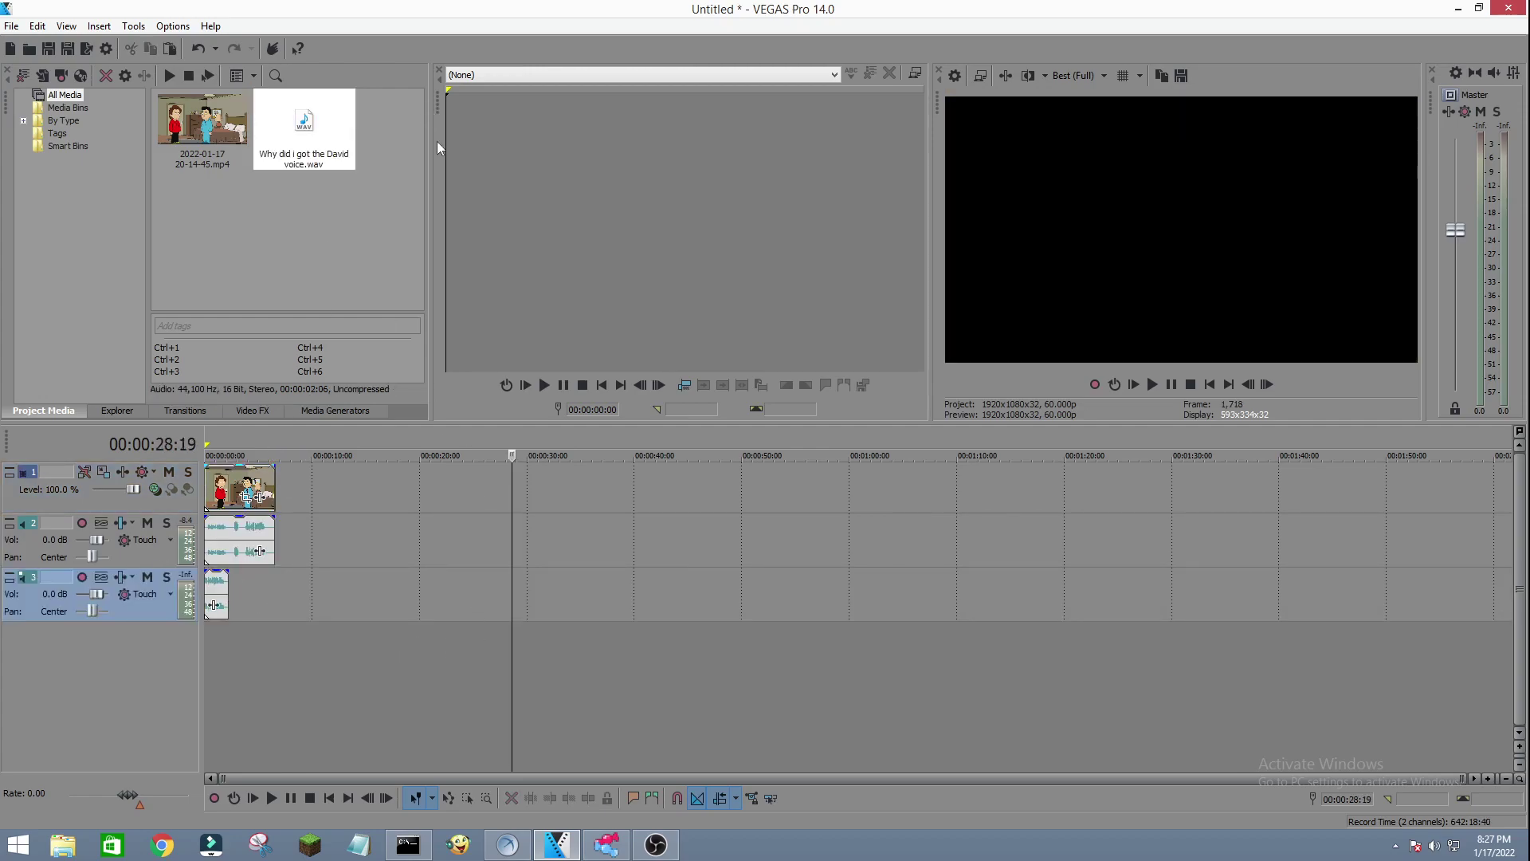
{"action": "left_click", "coordinate": [487, 244]}
{"action": "left_click", "coordinate": [610, 637]}
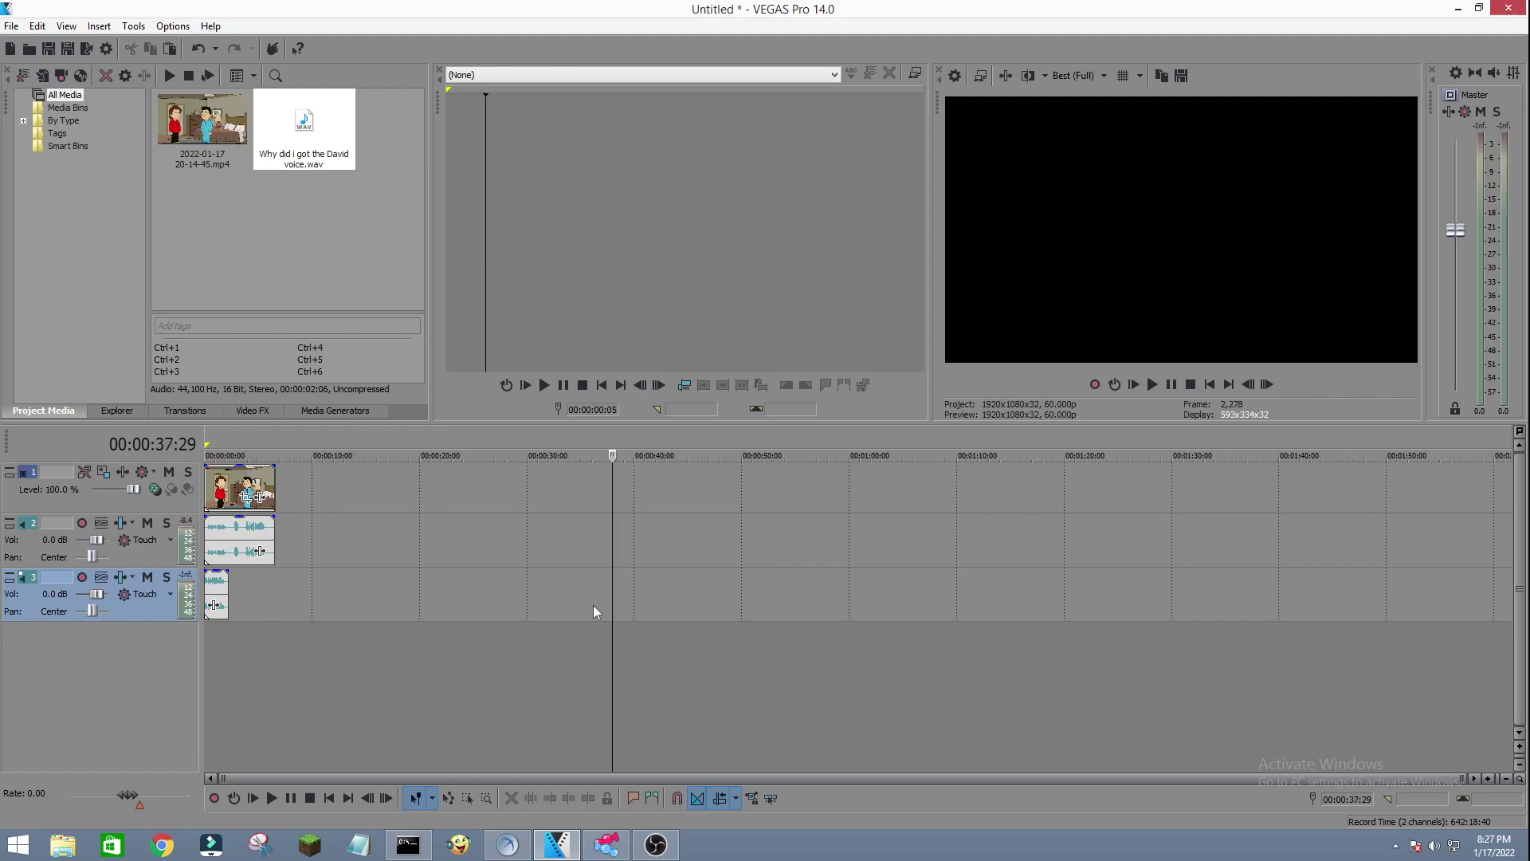
{"action": "left_click", "coordinate": [1135, 385]}
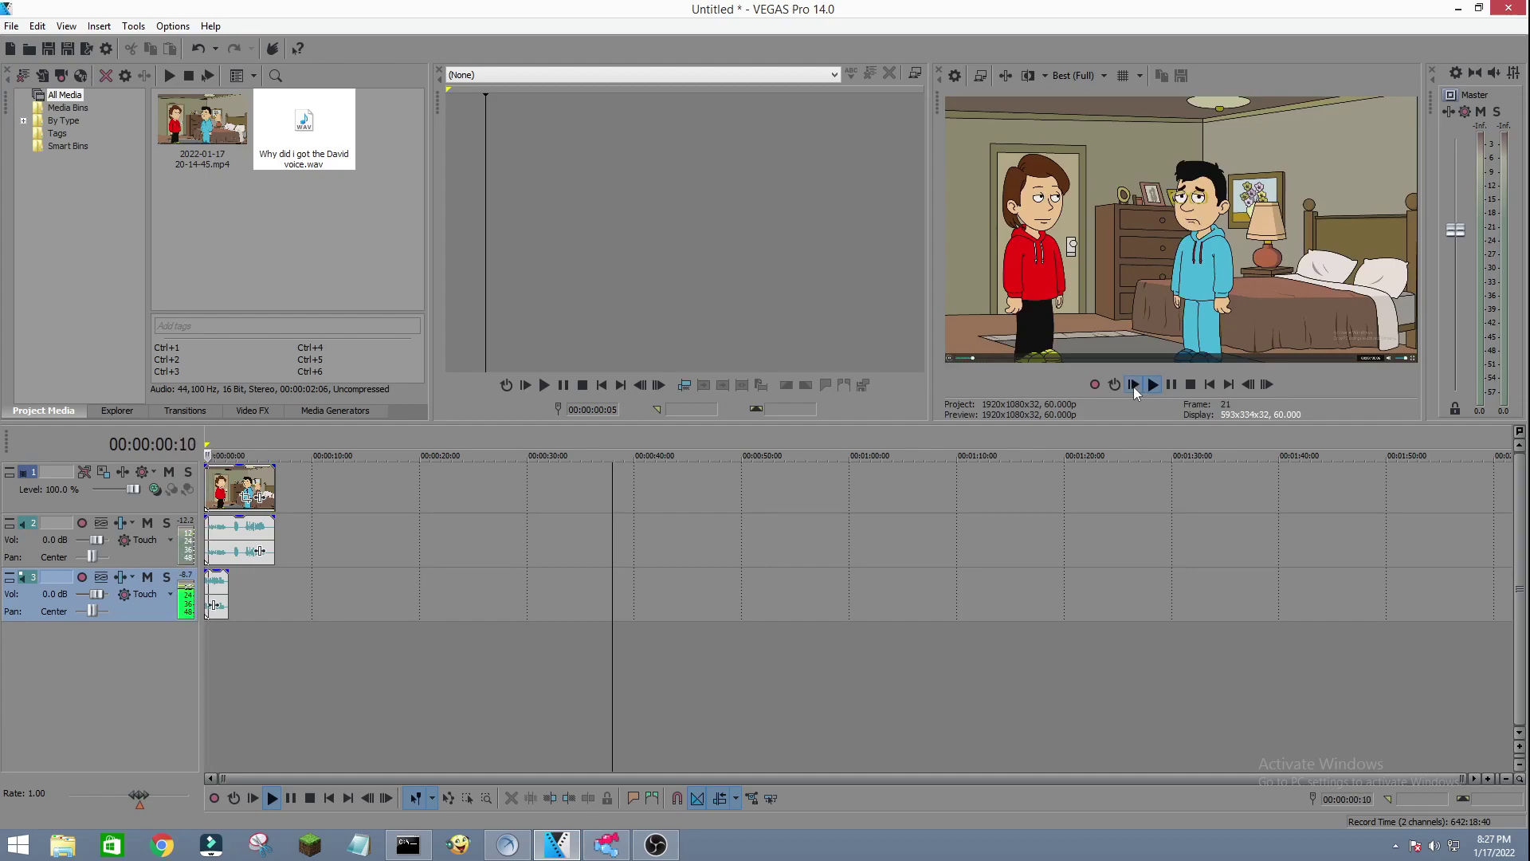
{"action": "left_click", "coordinate": [1153, 384]}
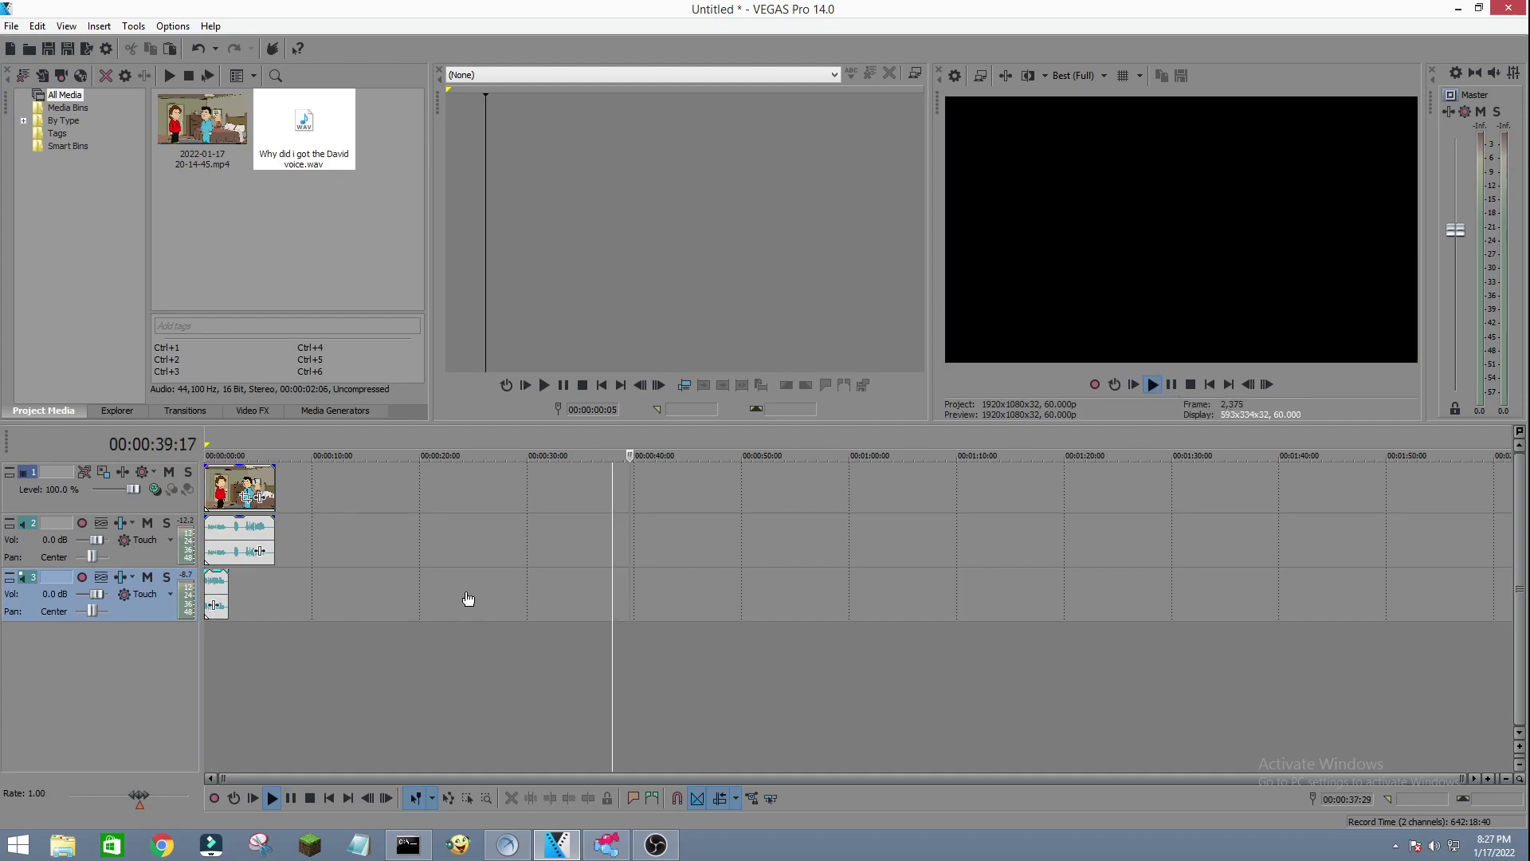
{"action": "left_click_drag", "start_coordinate": [223, 596], "coordinate": [595, 597]}
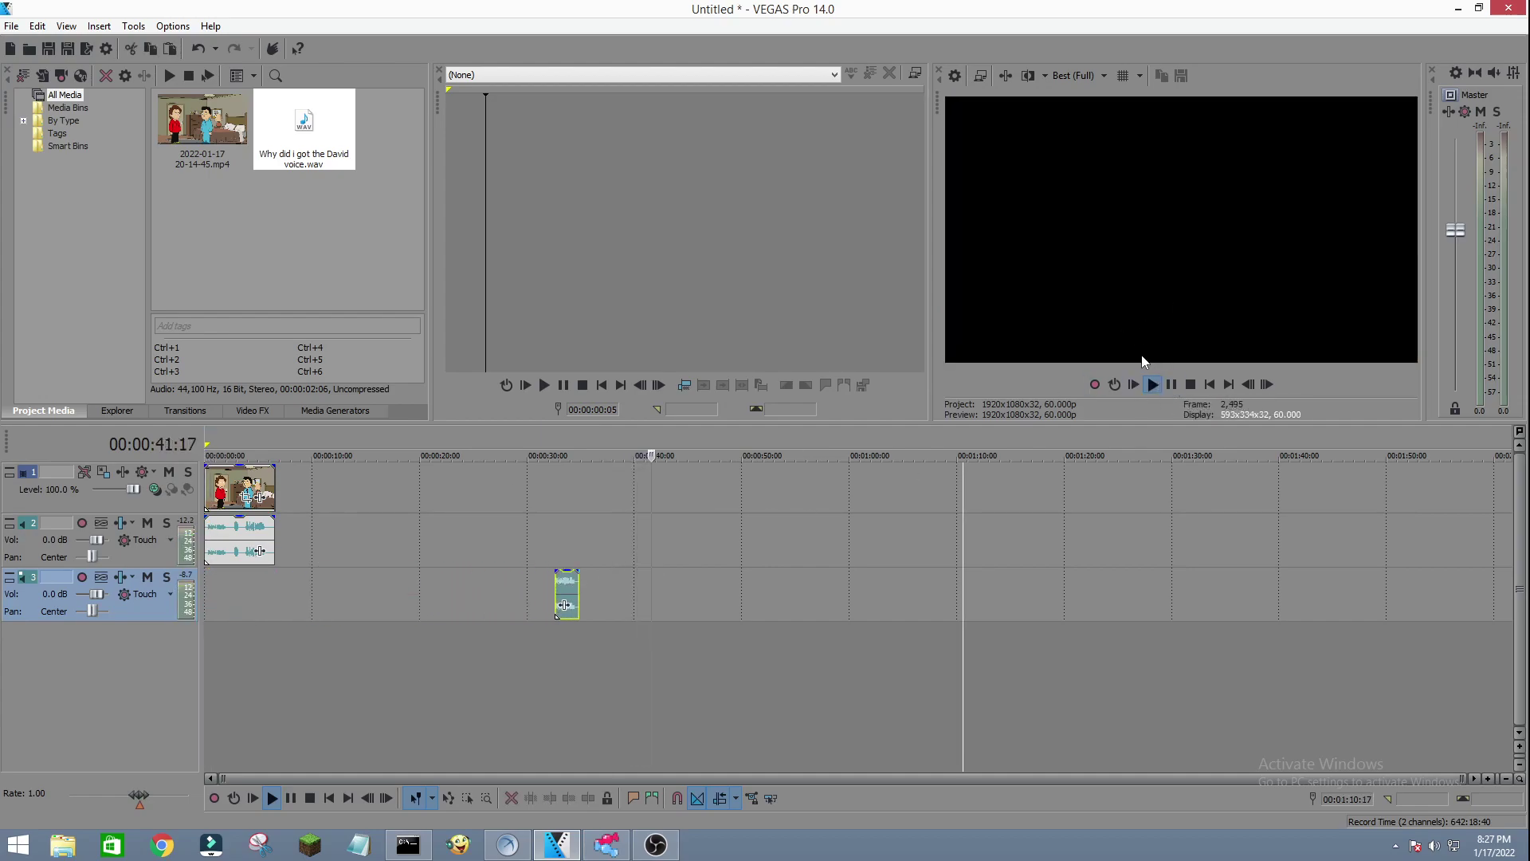
{"action": "left_click", "coordinate": [1170, 384]}
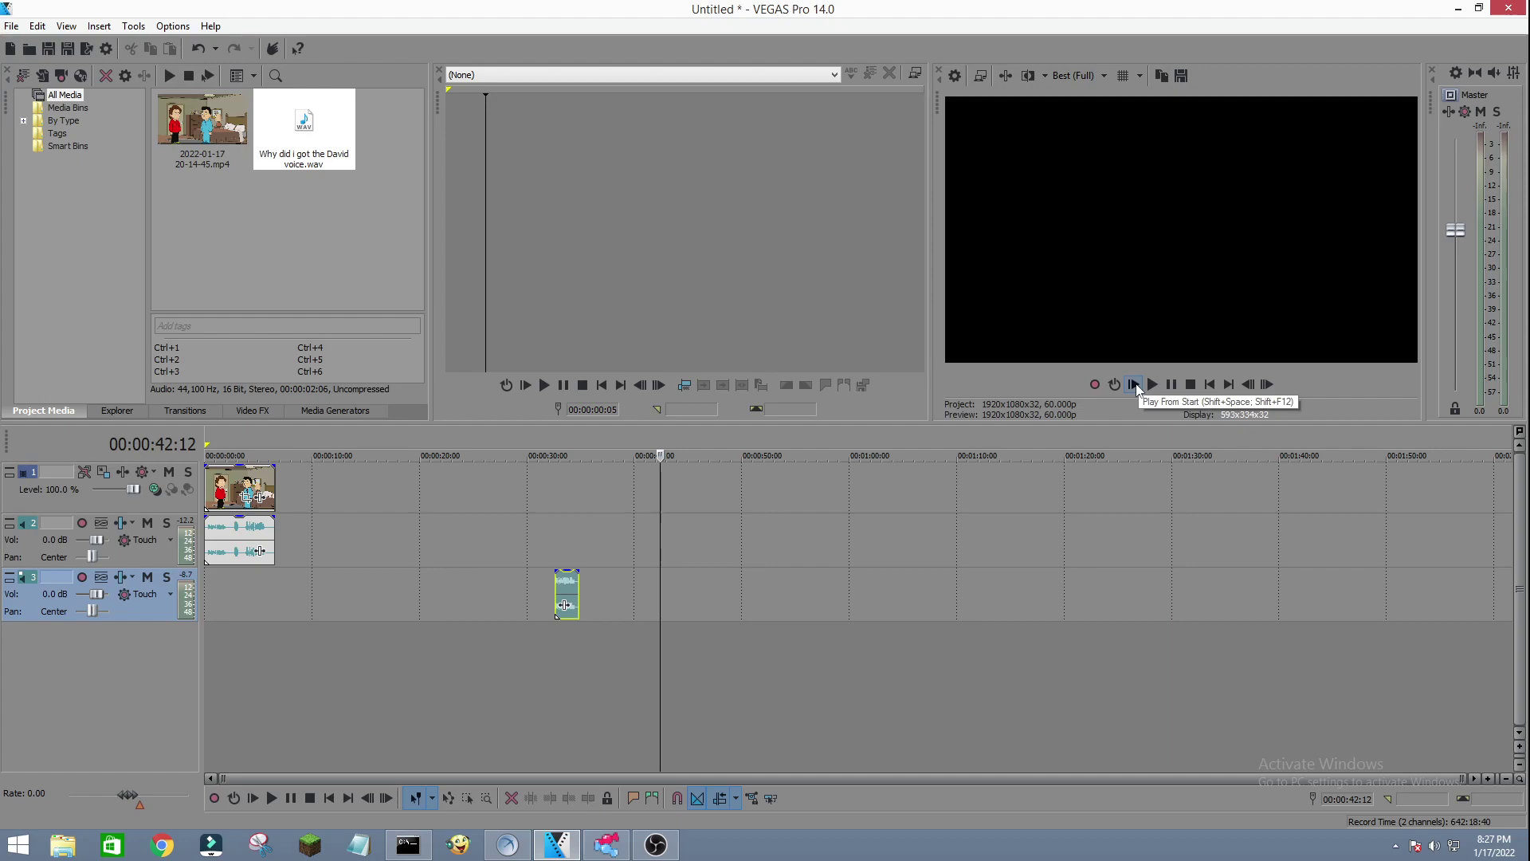
{"action": "left_click", "coordinate": [1134, 385]}
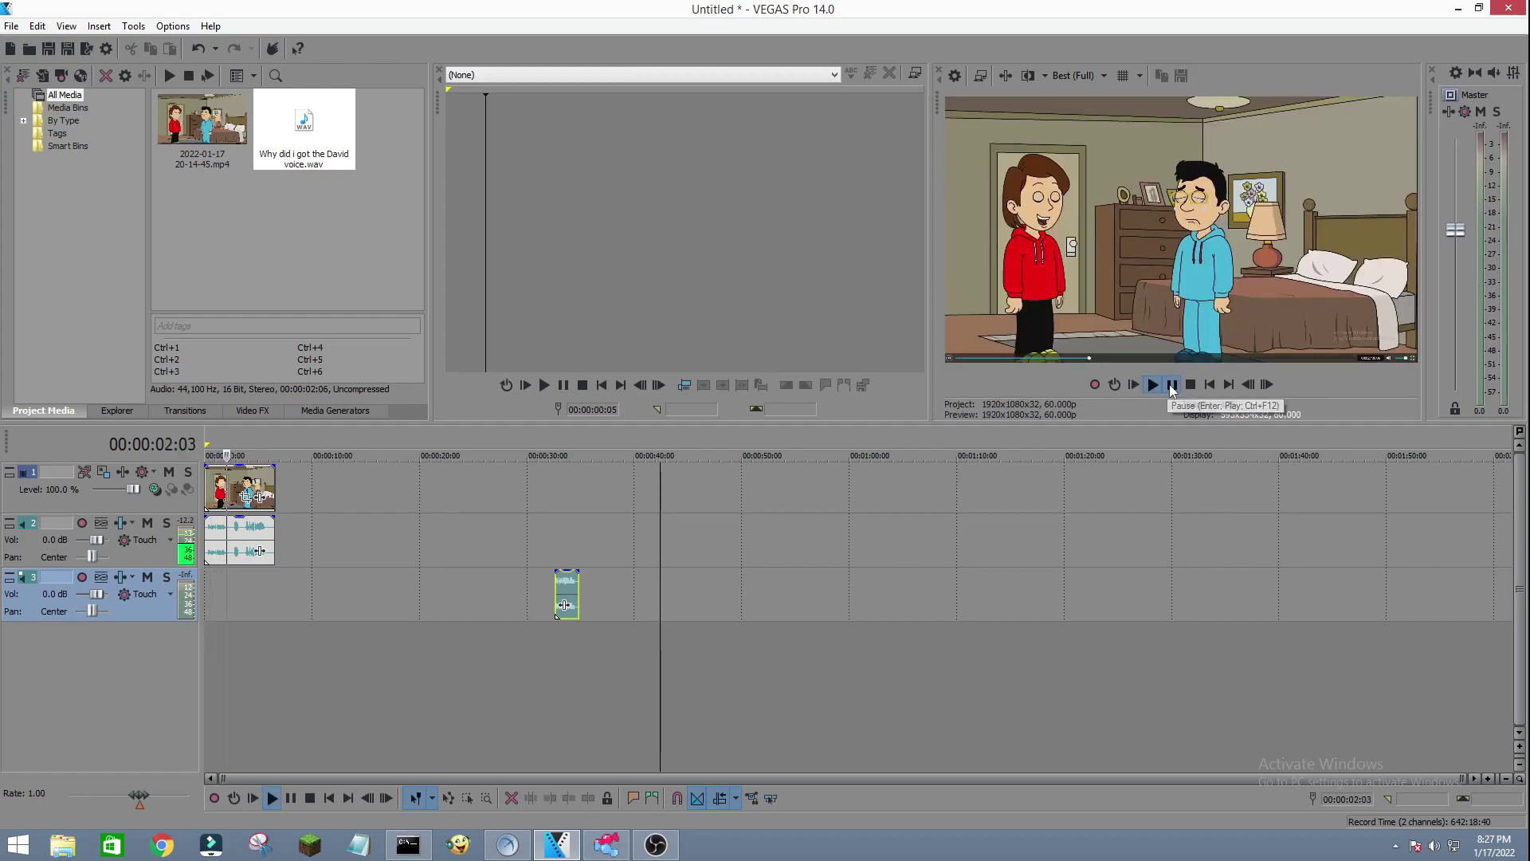
{"action": "left_click", "coordinate": [1171, 385]}
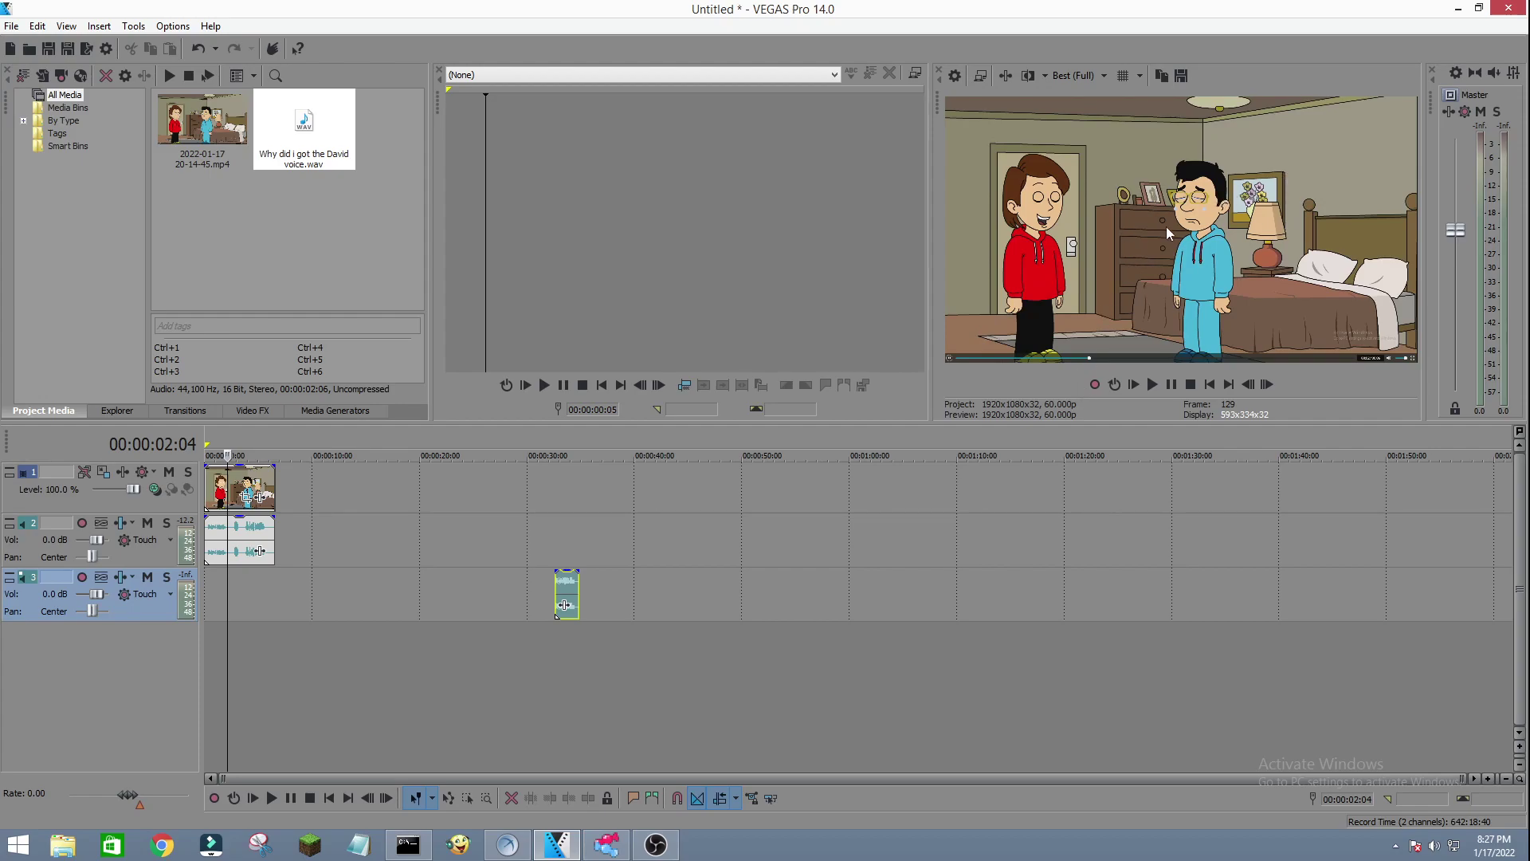
{"action": "left_click_drag", "start_coordinate": [568, 598], "coordinate": [216, 598]}
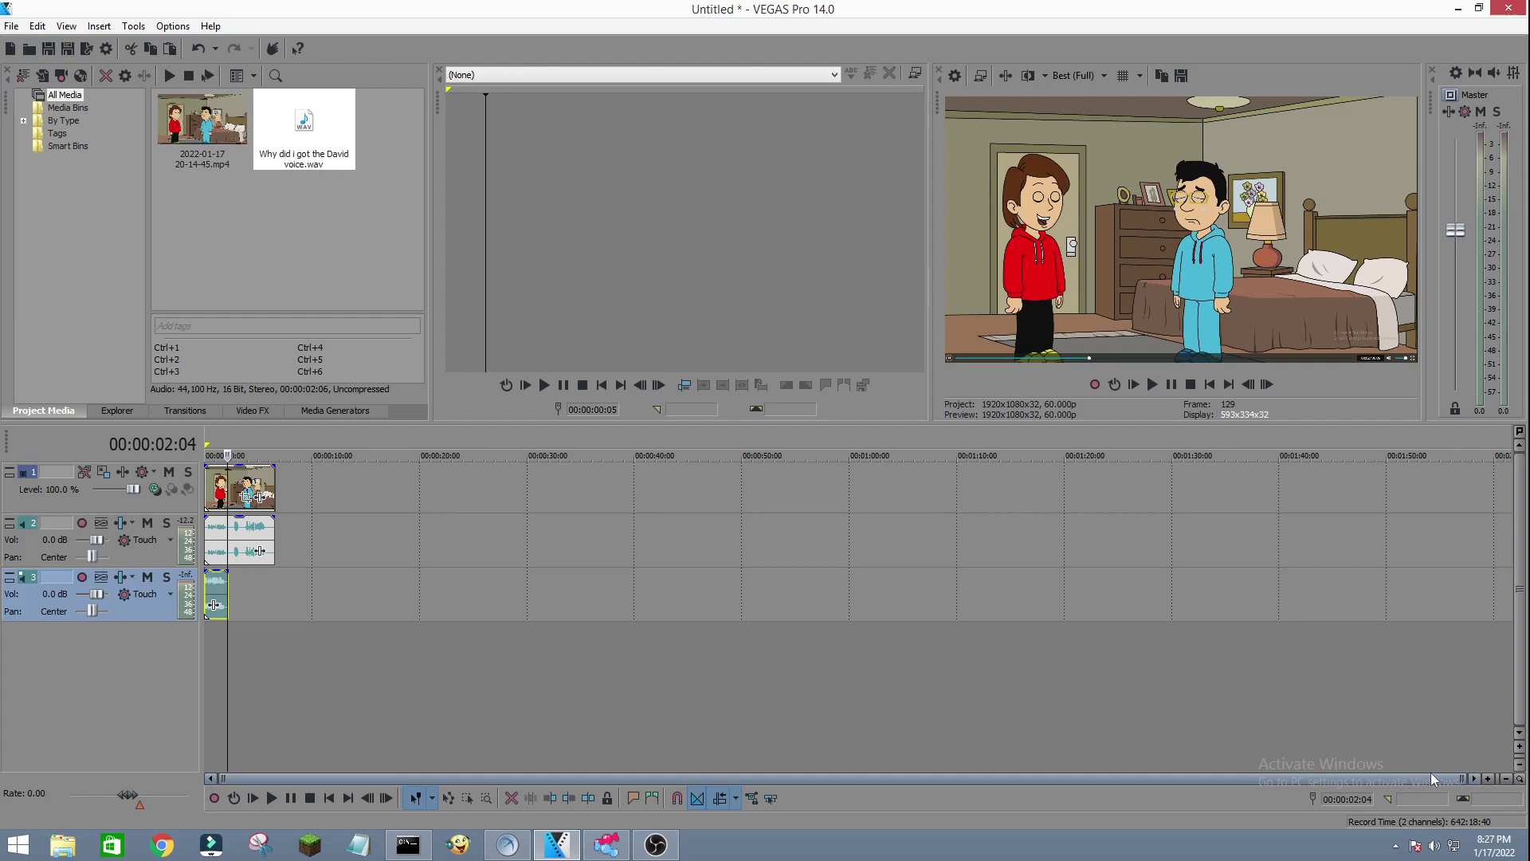
Step: Zoom into the timeline and move the track 3 voice clip to start about 00:00:00:10
{"action": "left_click_drag", "start_coordinate": [1459, 780], "coordinate": [235, 781]}
{"action": "left_click_drag", "start_coordinate": [431, 600], "coordinate": [1077, 593]}
{"action": "left_click", "coordinate": [1036, 630]}
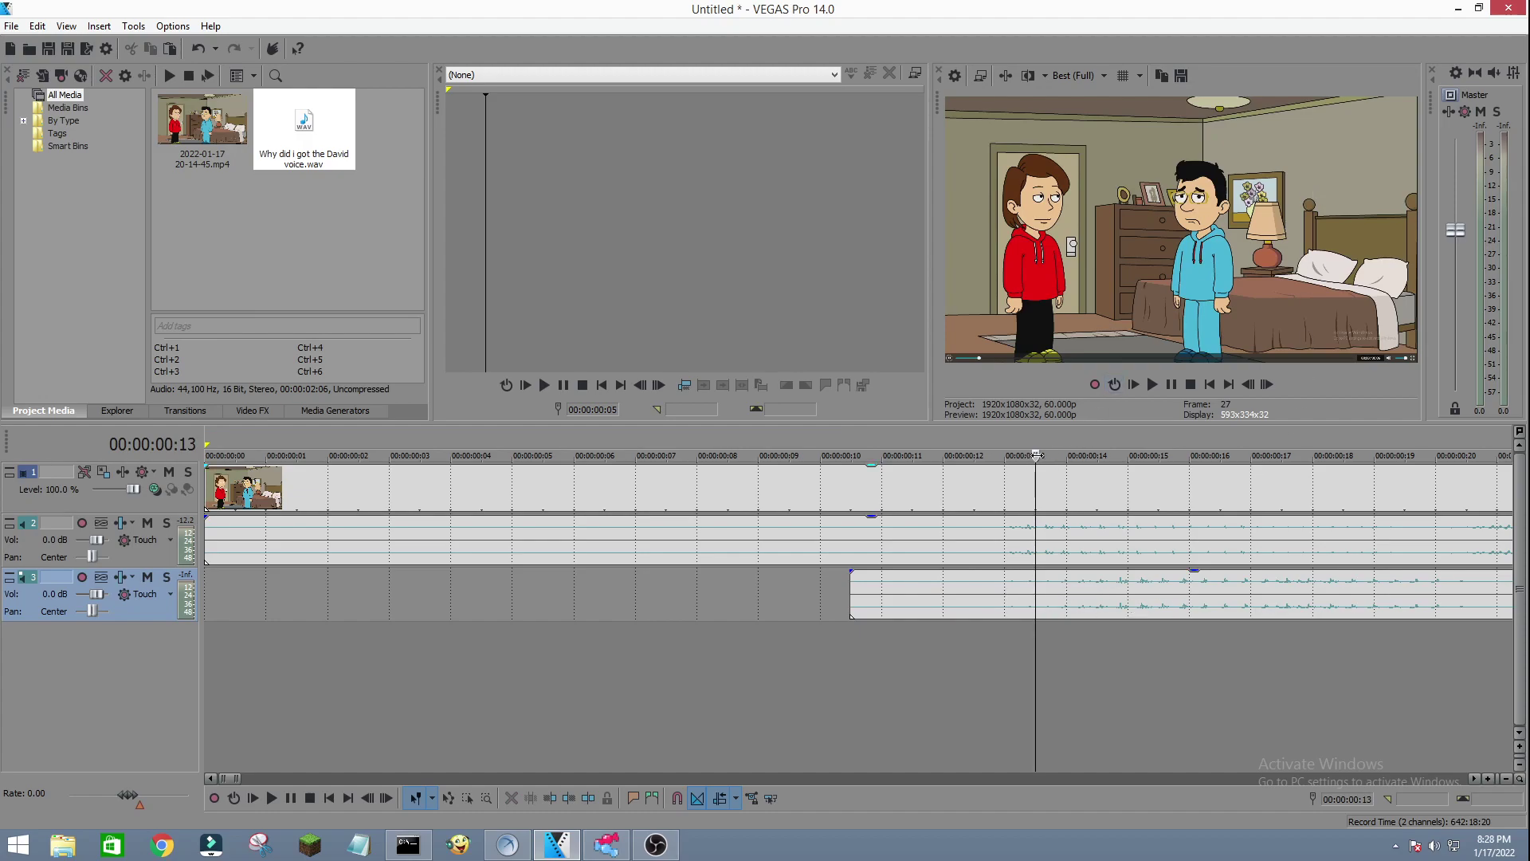
Step: Preview playback to check the voice against the lip movement
{"action": "key", "text": "space"}
{"action": "key", "text": "space"}
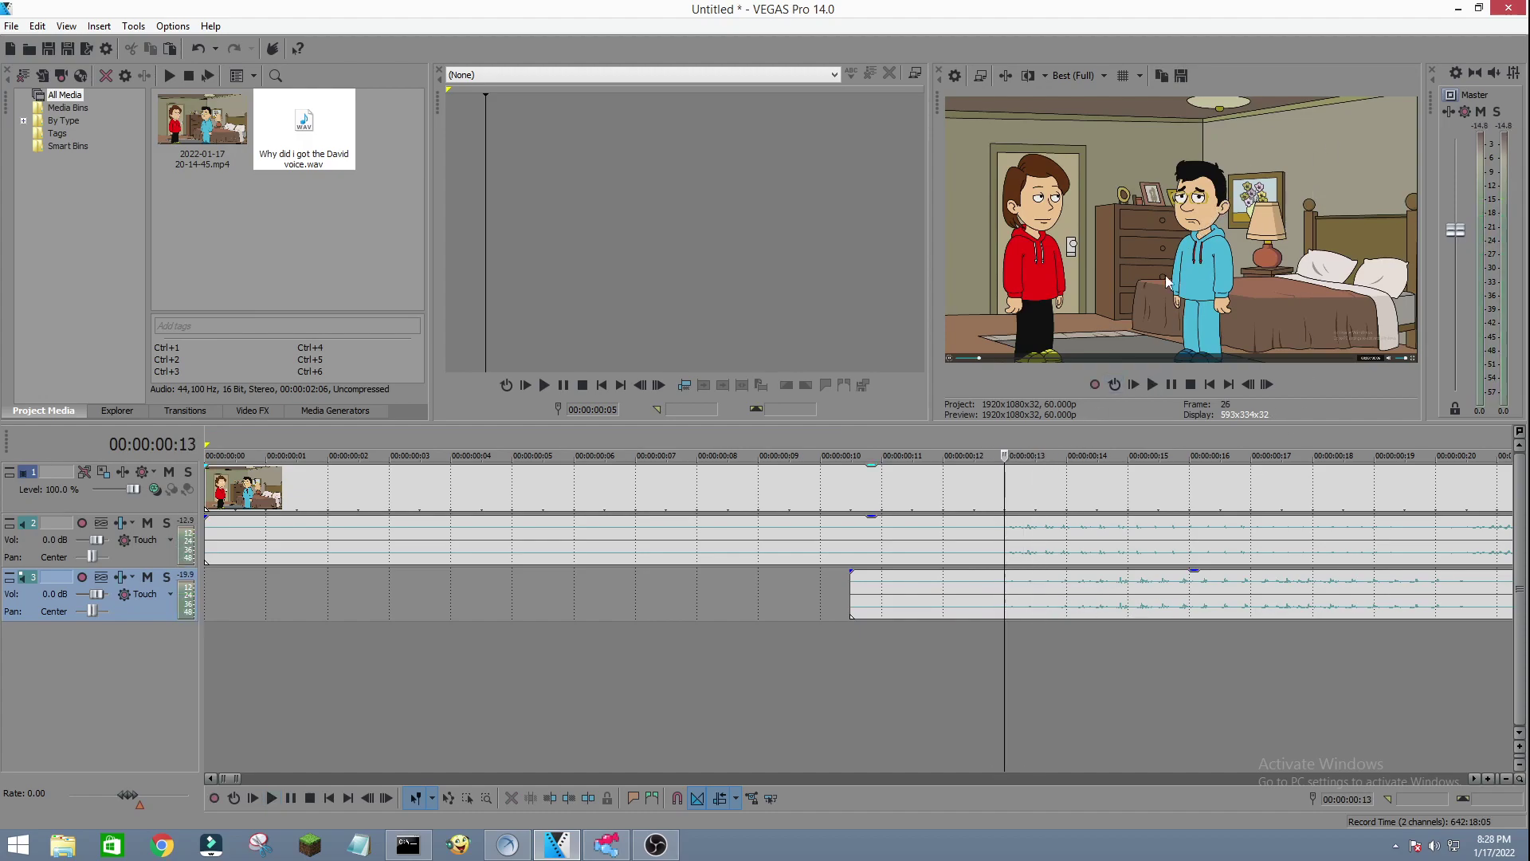
{"action": "key", "text": "space"}
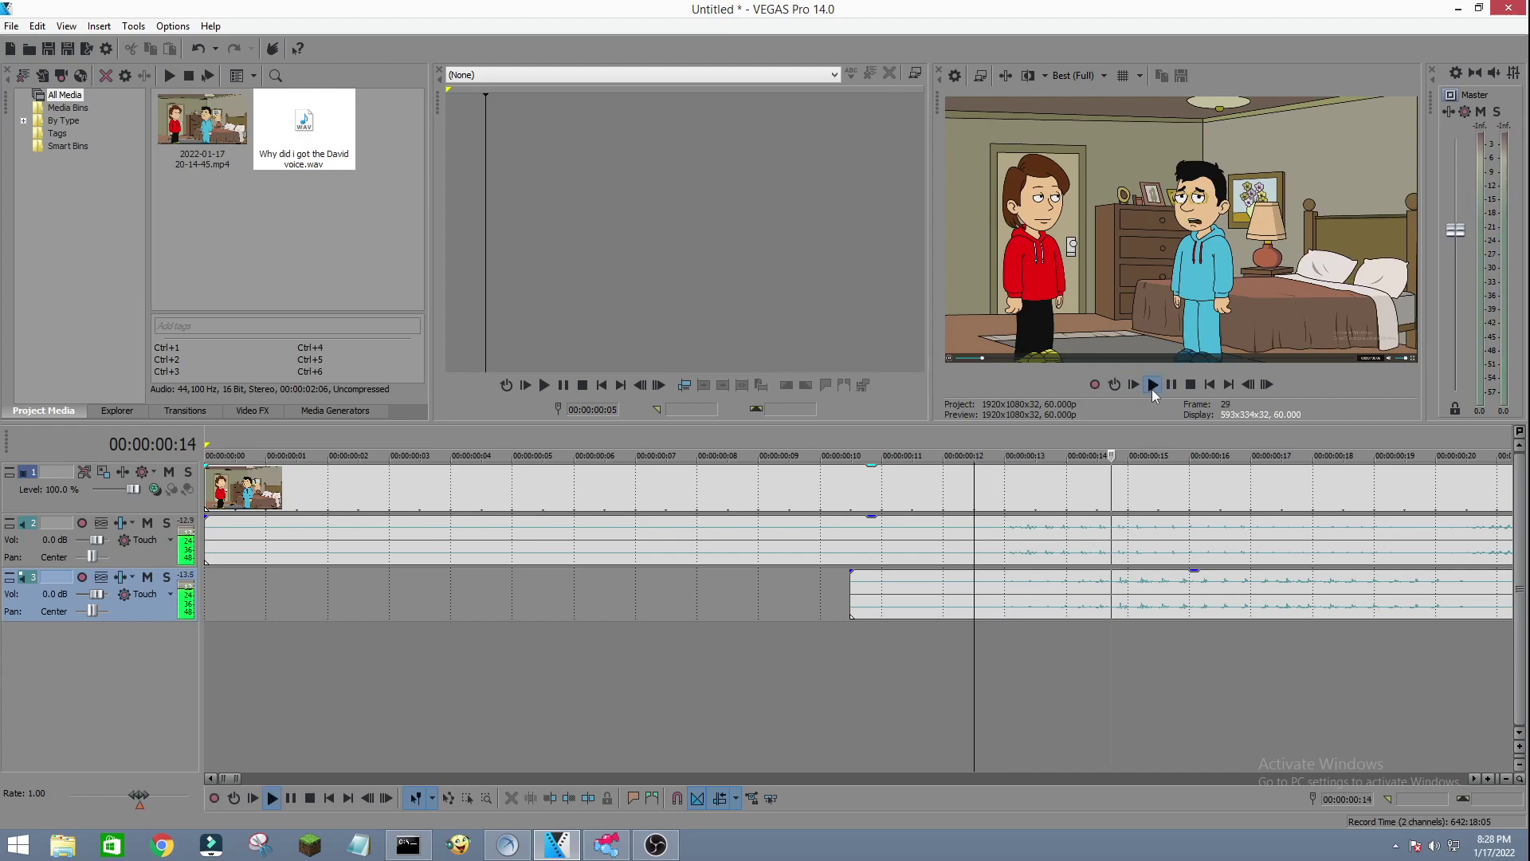
{"action": "left_click", "coordinate": [1152, 385]}
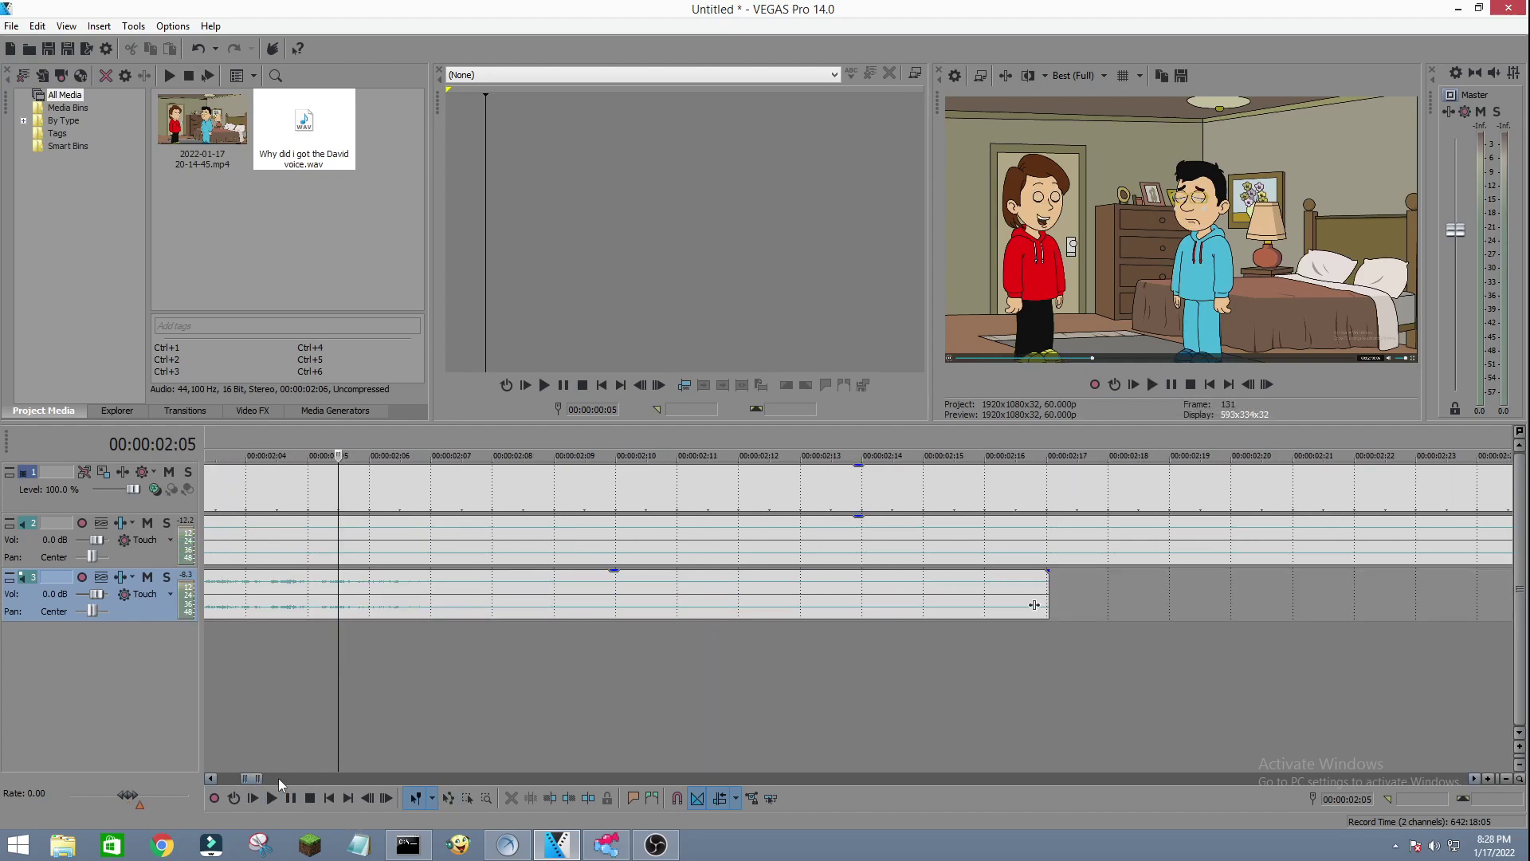
Step: Split the mp4 video and audio at 00:00:02:08
{"action": "mouse_move", "coordinate": [261, 779]}
{"action": "left_mouse_down"}
{"action": "mouse_move", "coordinate": [239, 779]}
{"action": "mouse_move", "coordinate": [252, 789]}
{"action": "left_mouse_up"}
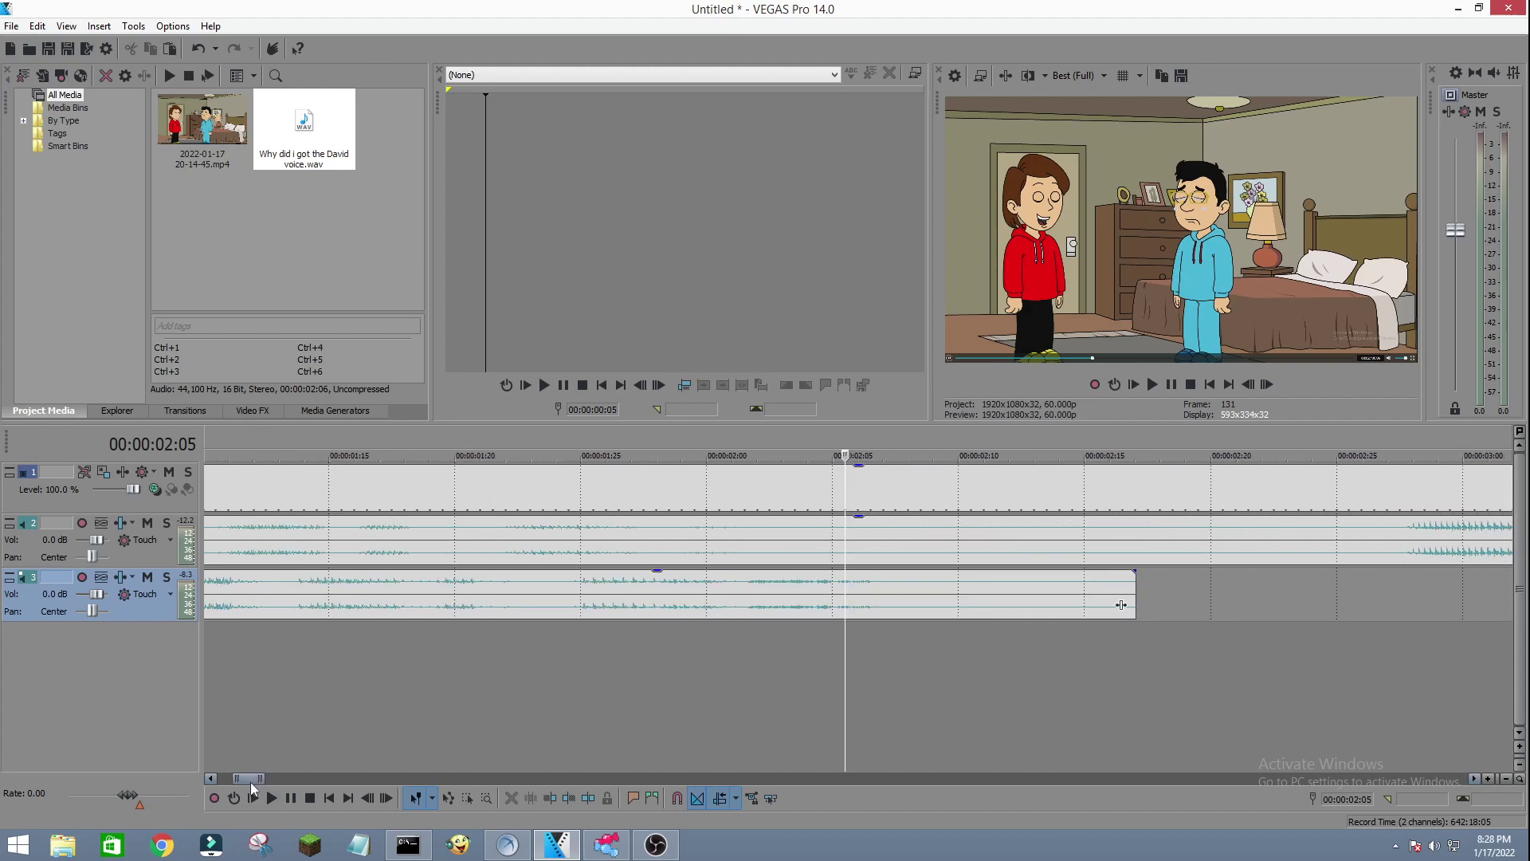
{"action": "left_click", "coordinate": [1267, 384]}
{"action": "left_click", "coordinate": [1267, 384]}
{"action": "left_click", "coordinate": [1267, 384]}
{"action": "left_click", "coordinate": [1267, 384]}
{"action": "left_click", "coordinate": [1266, 384]}
{"action": "left_click", "coordinate": [1267, 384]}
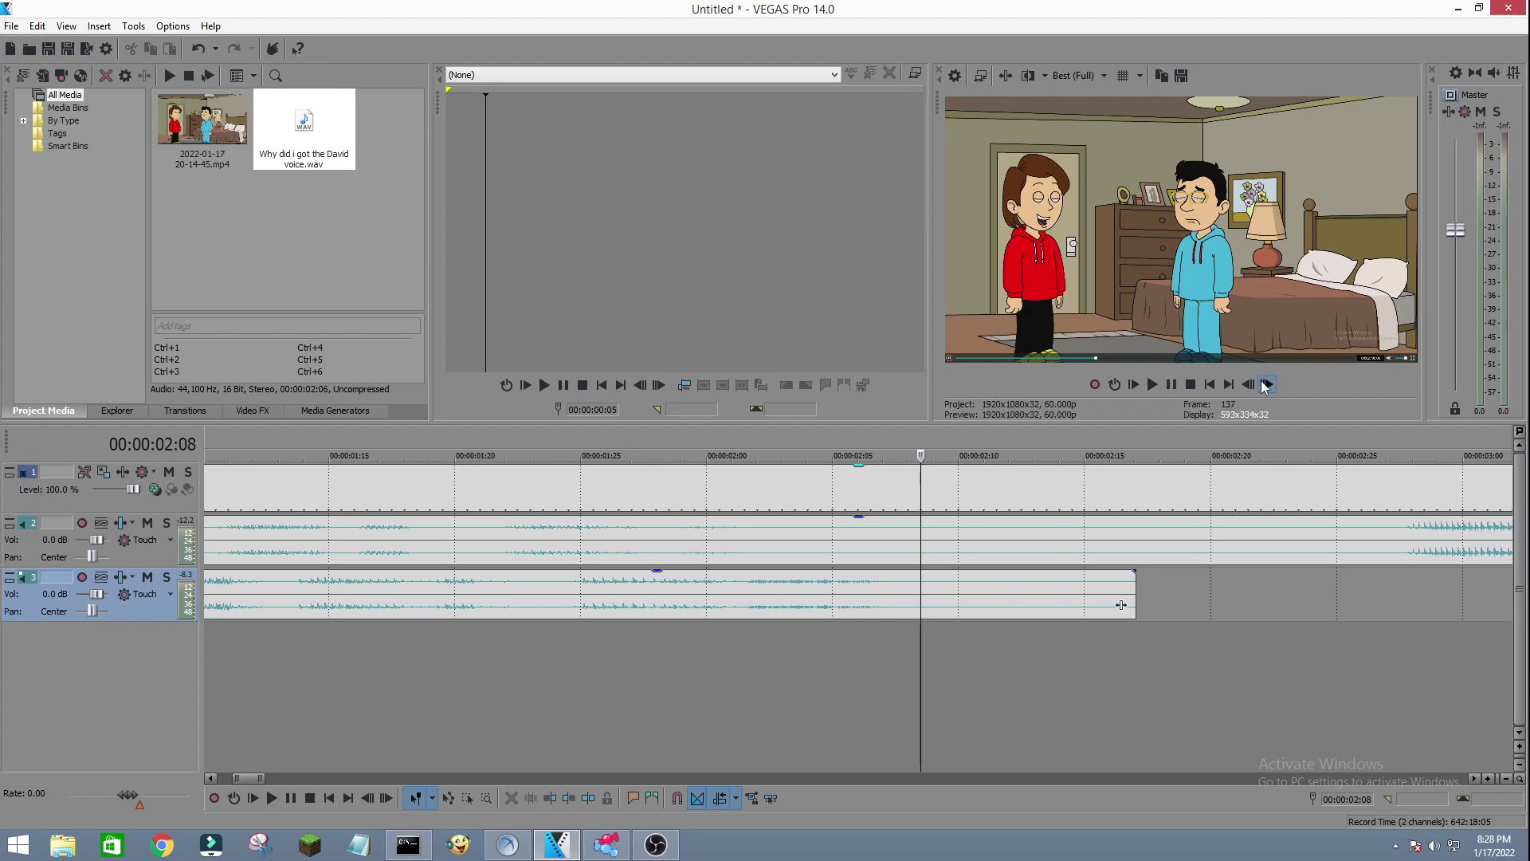
{"action": "left_click", "coordinate": [1248, 386]}
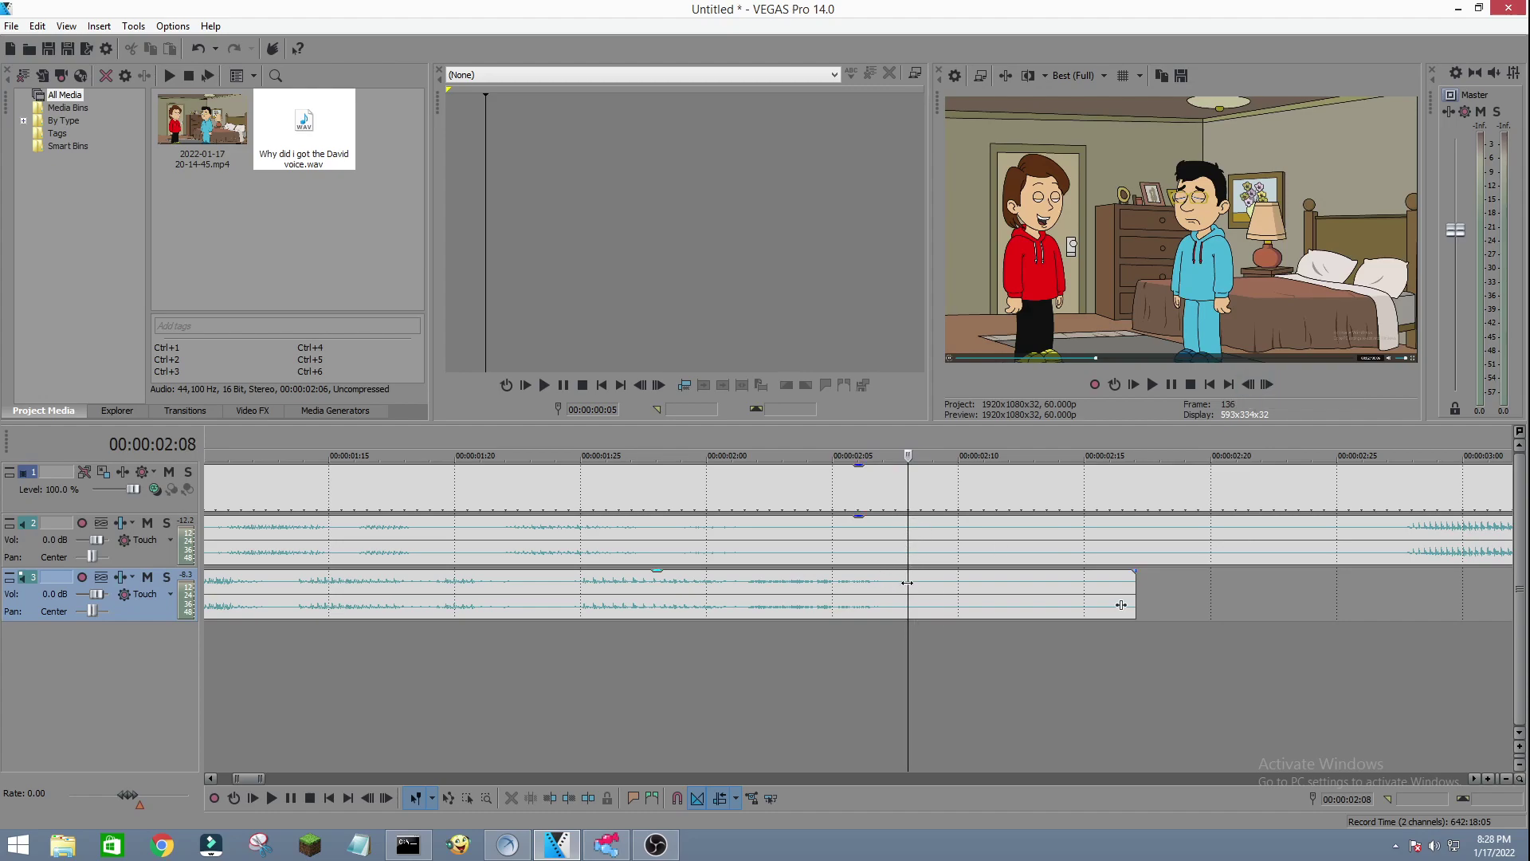
{"action": "right_click", "coordinate": [907, 481]}
{"action": "left_click", "coordinate": [930, 555]}
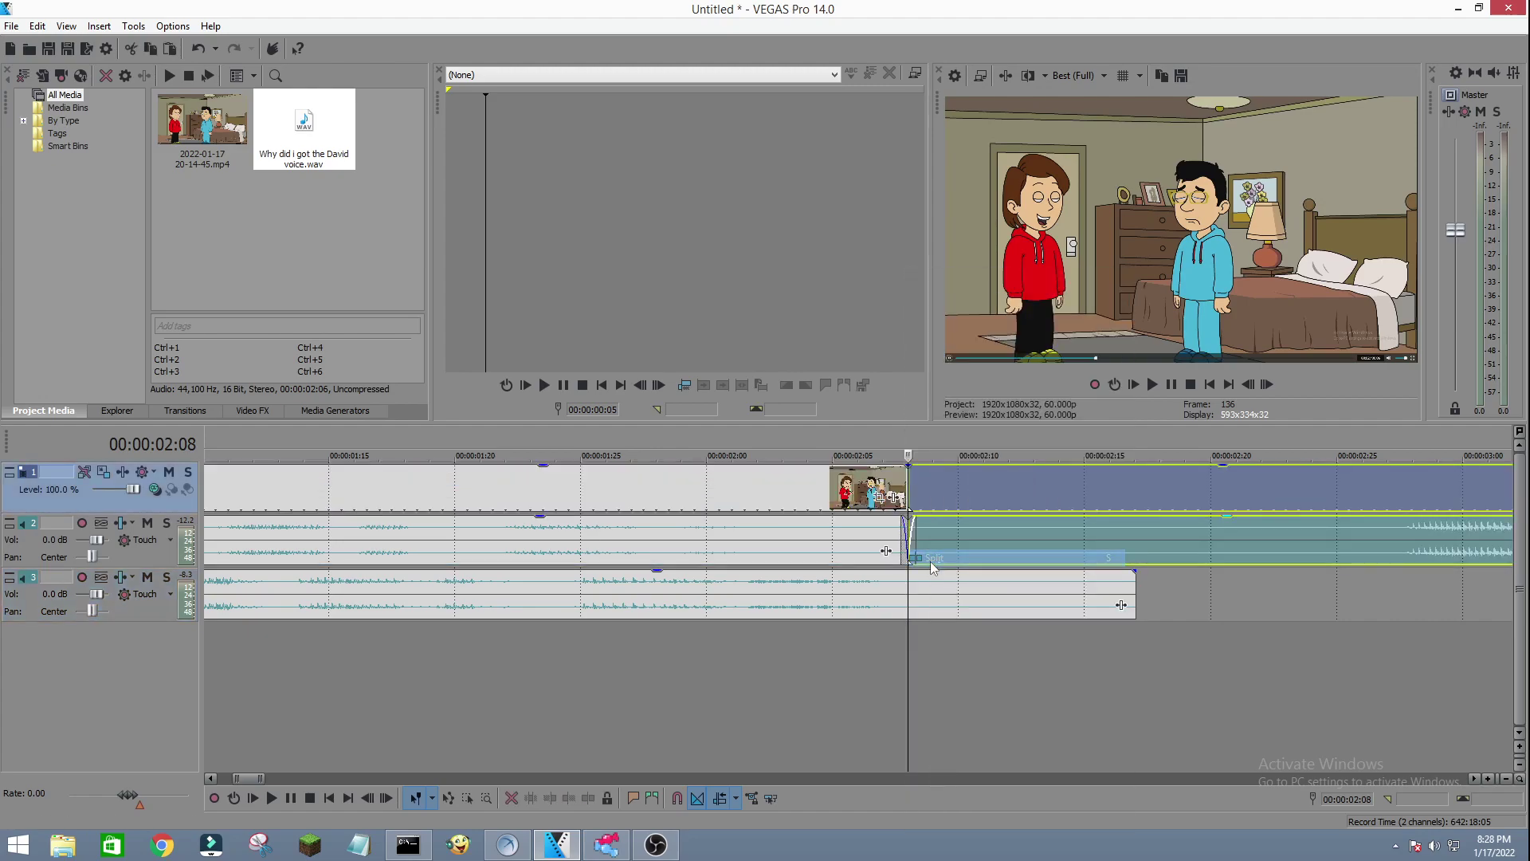
{"action": "left_click", "coordinate": [919, 687]}
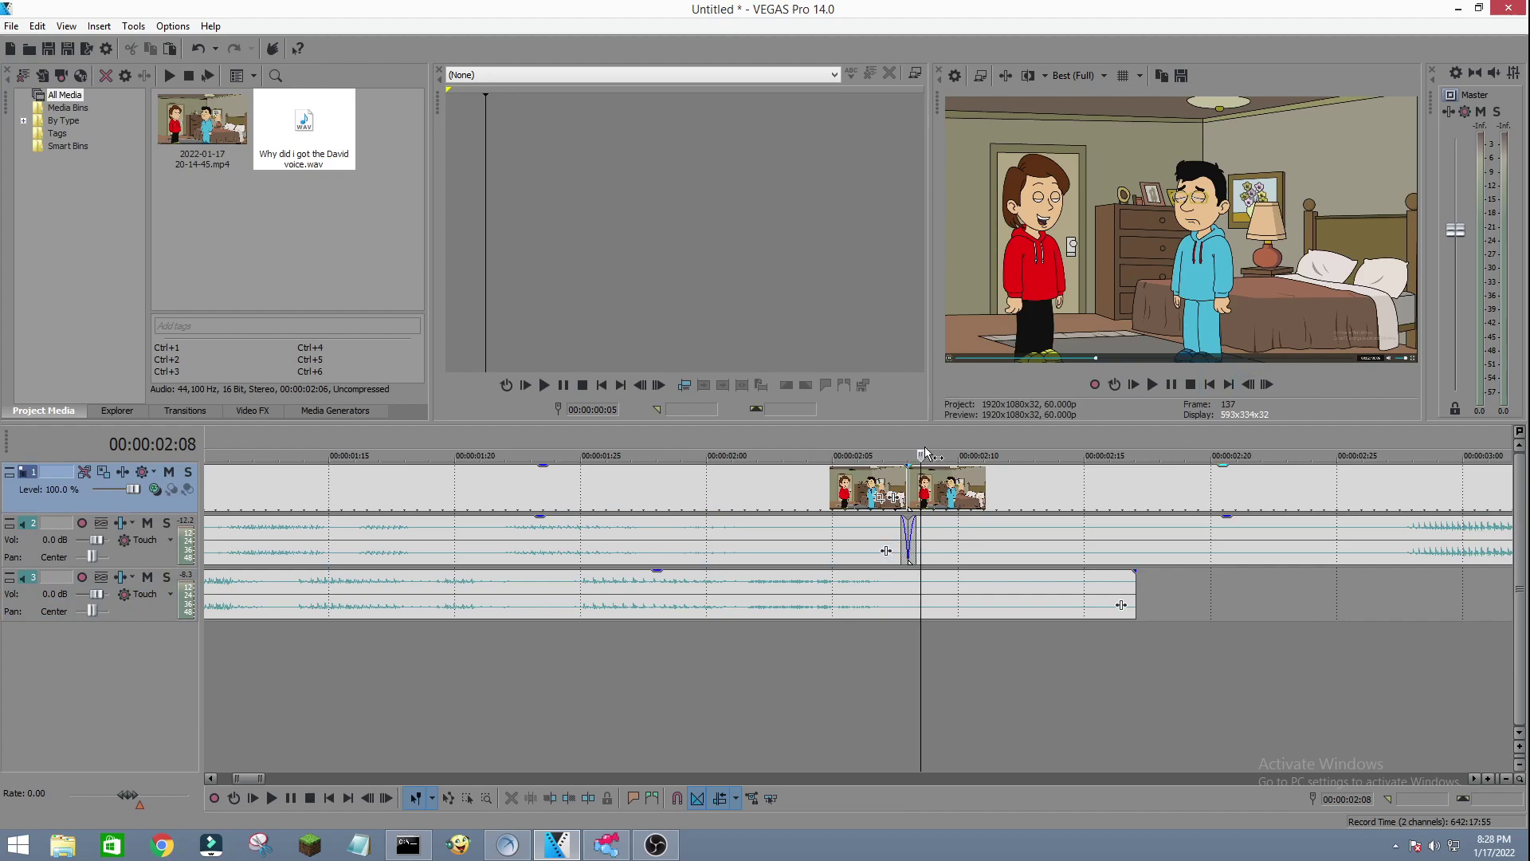
Step: Preview the cut, then bring the cursor back to 00:00:01:21
{"action": "key", "text": "space"}
{"action": "left_click_drag", "start_coordinate": [923, 532], "coordinate": [494, 533]}
{"action": "left_click_drag", "start_coordinate": [243, 777], "coordinate": [222, 776]}
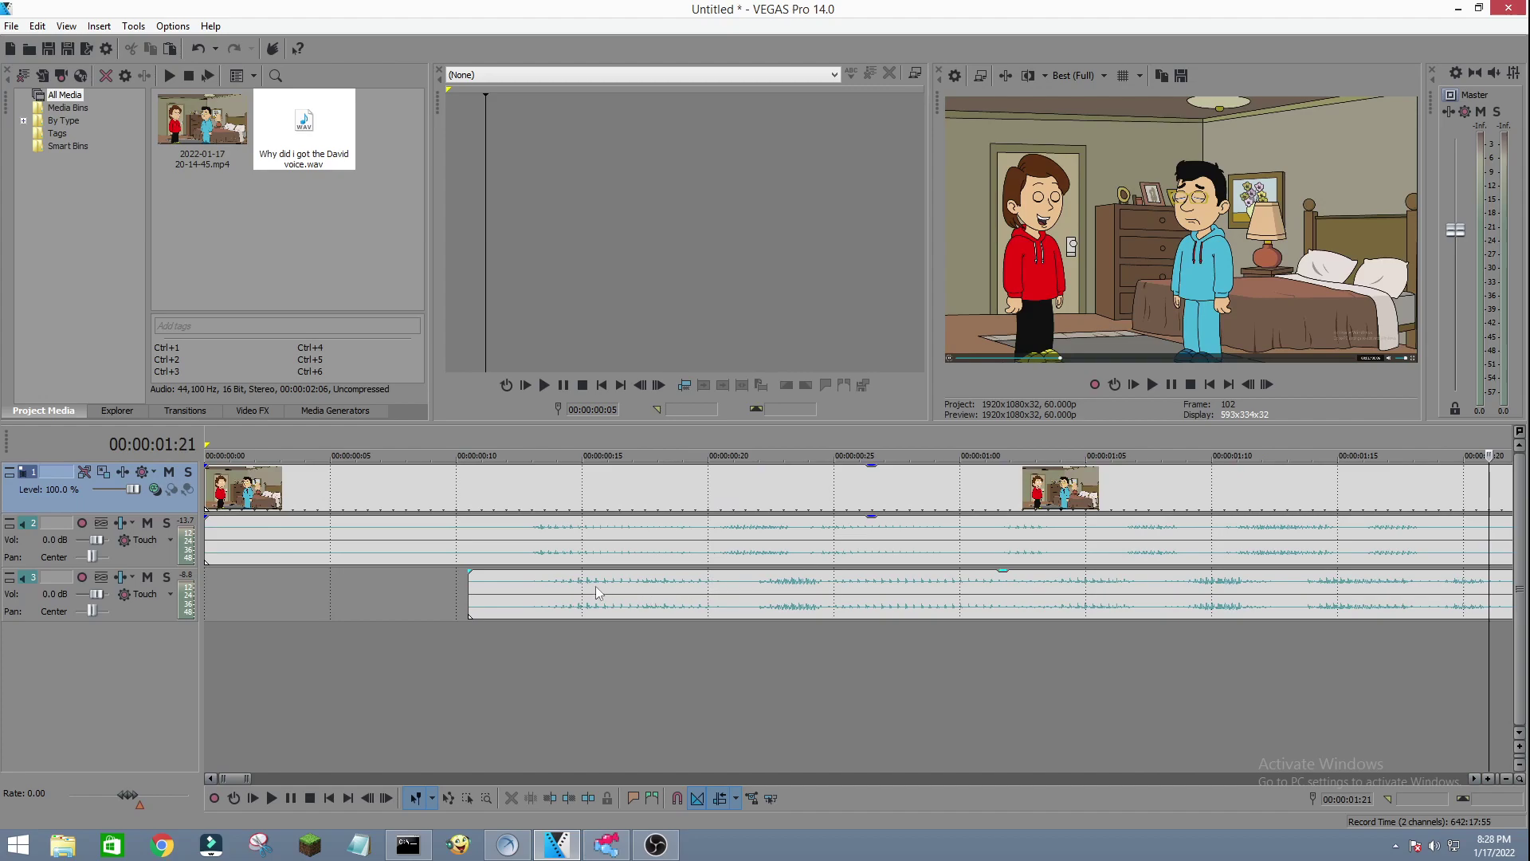
Step: Step the cursor frame by frame to 00:00:00:12
{"action": "left_click", "coordinate": [1249, 385]}
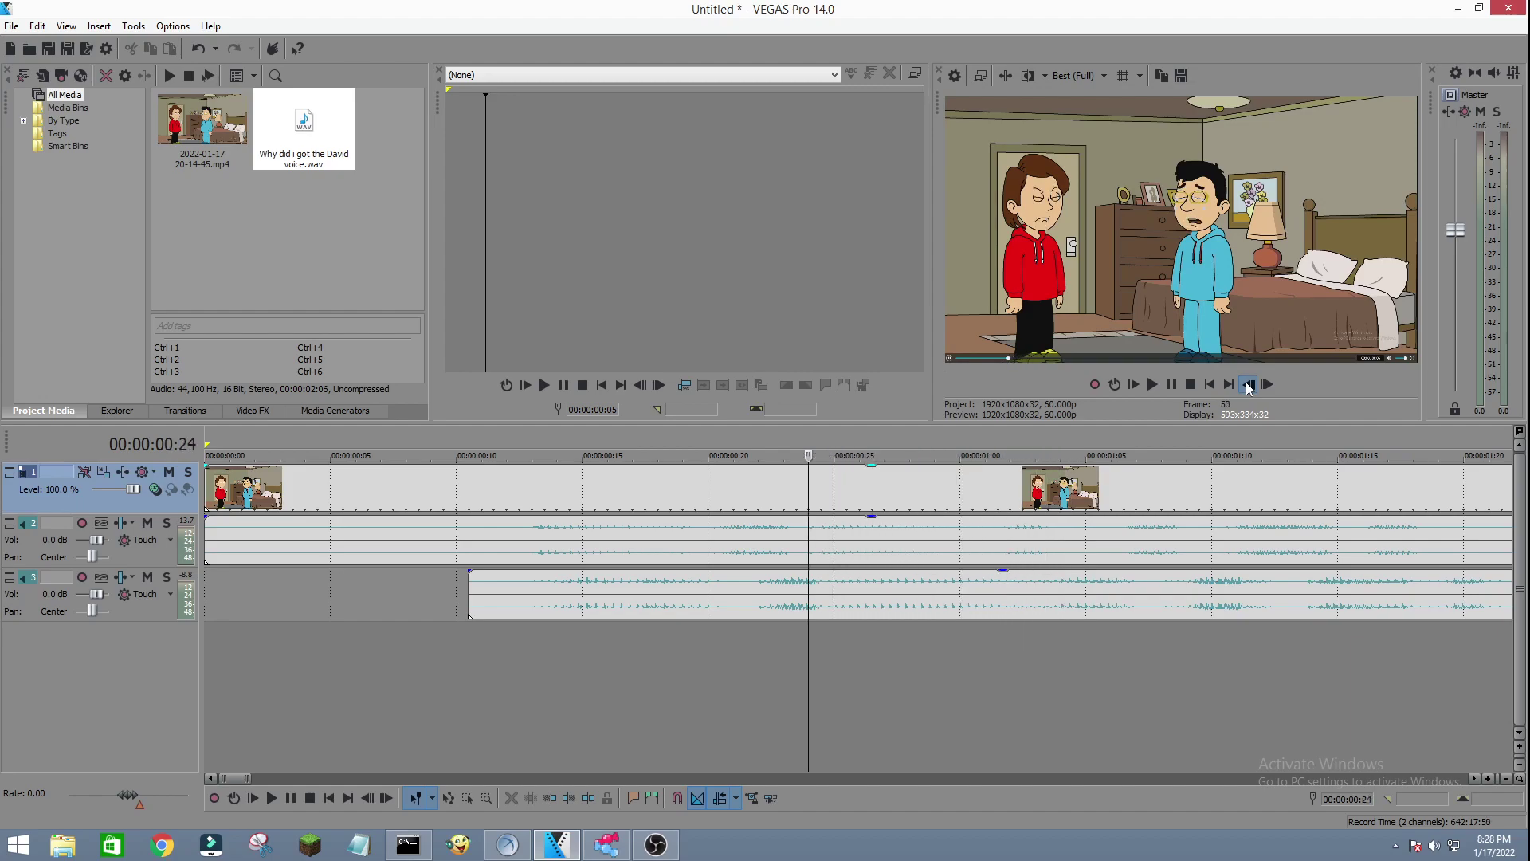
{"action": "left_click", "coordinate": [1266, 385]}
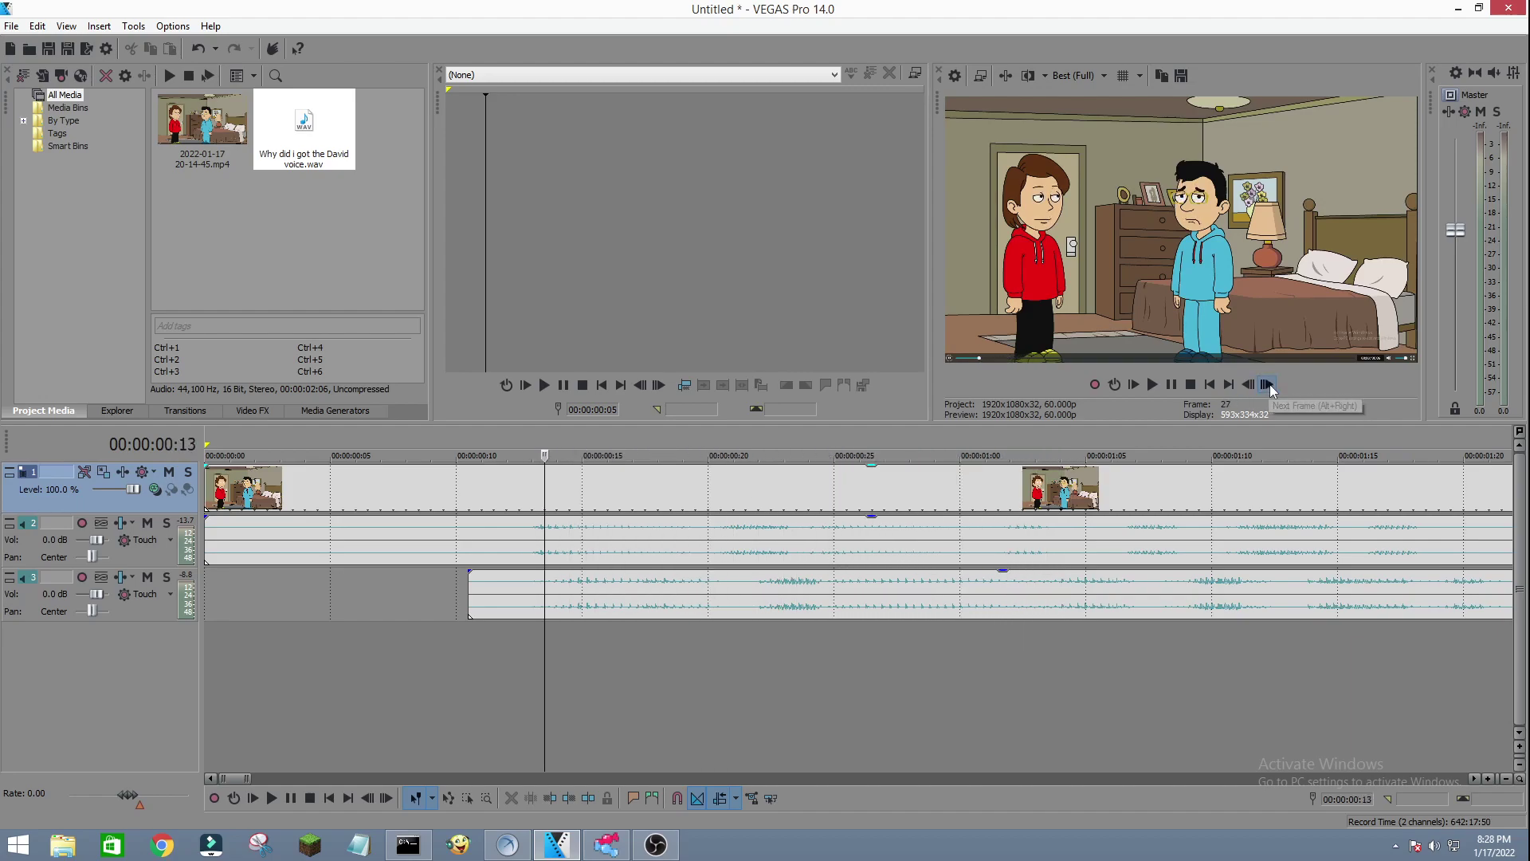
{"action": "left_click", "coordinate": [1267, 385]}
{"action": "left_click", "coordinate": [1266, 385]}
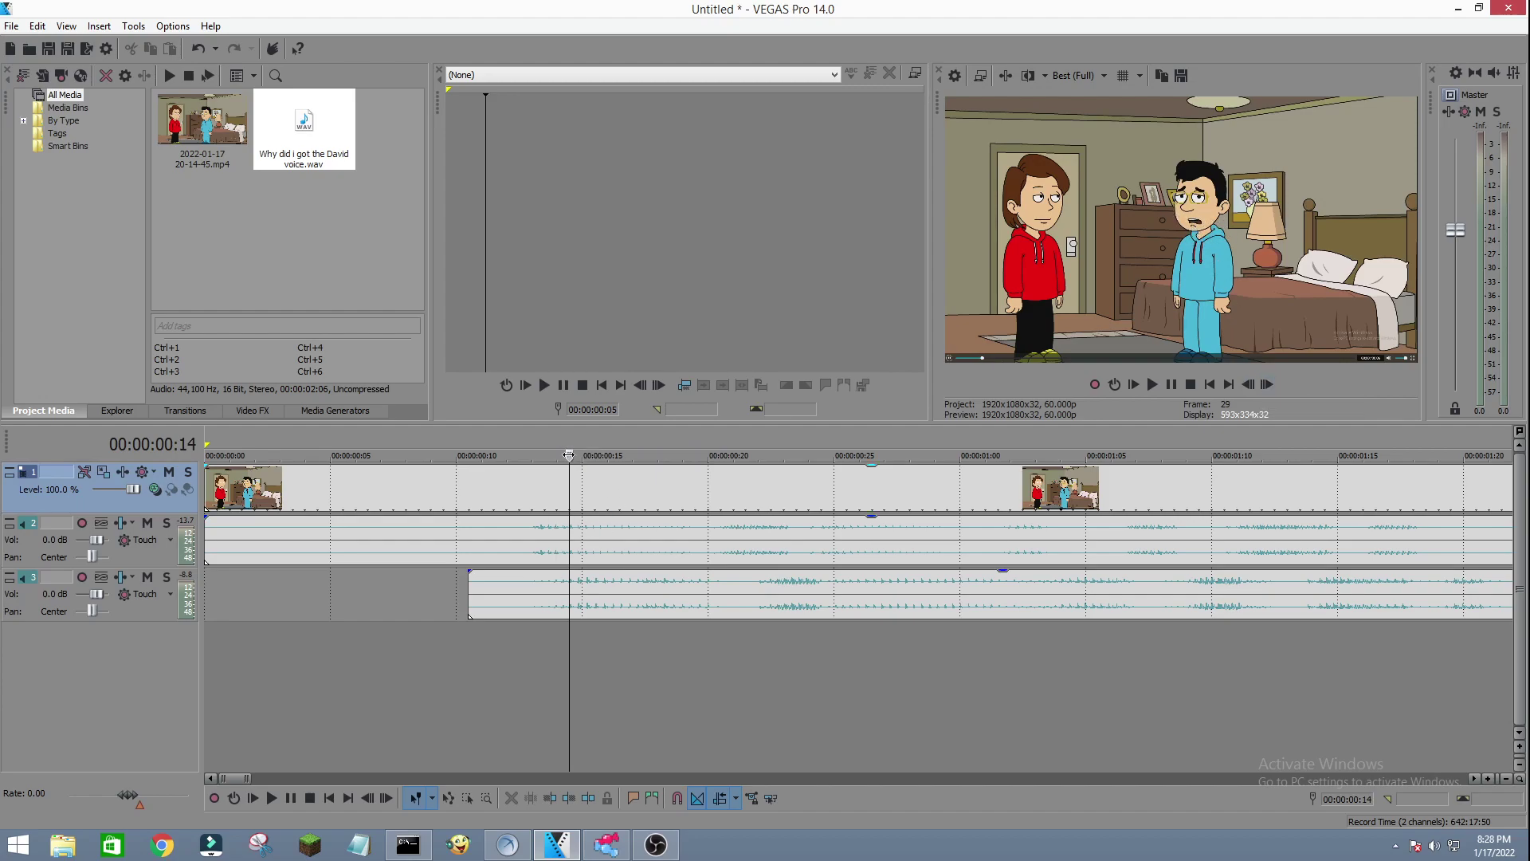
{"action": "left_click", "coordinate": [1248, 384]}
{"action": "left_click", "coordinate": [1248, 384]}
{"action": "left_click", "coordinate": [1248, 384]}
{"action": "left_click", "coordinate": [1248, 384]}
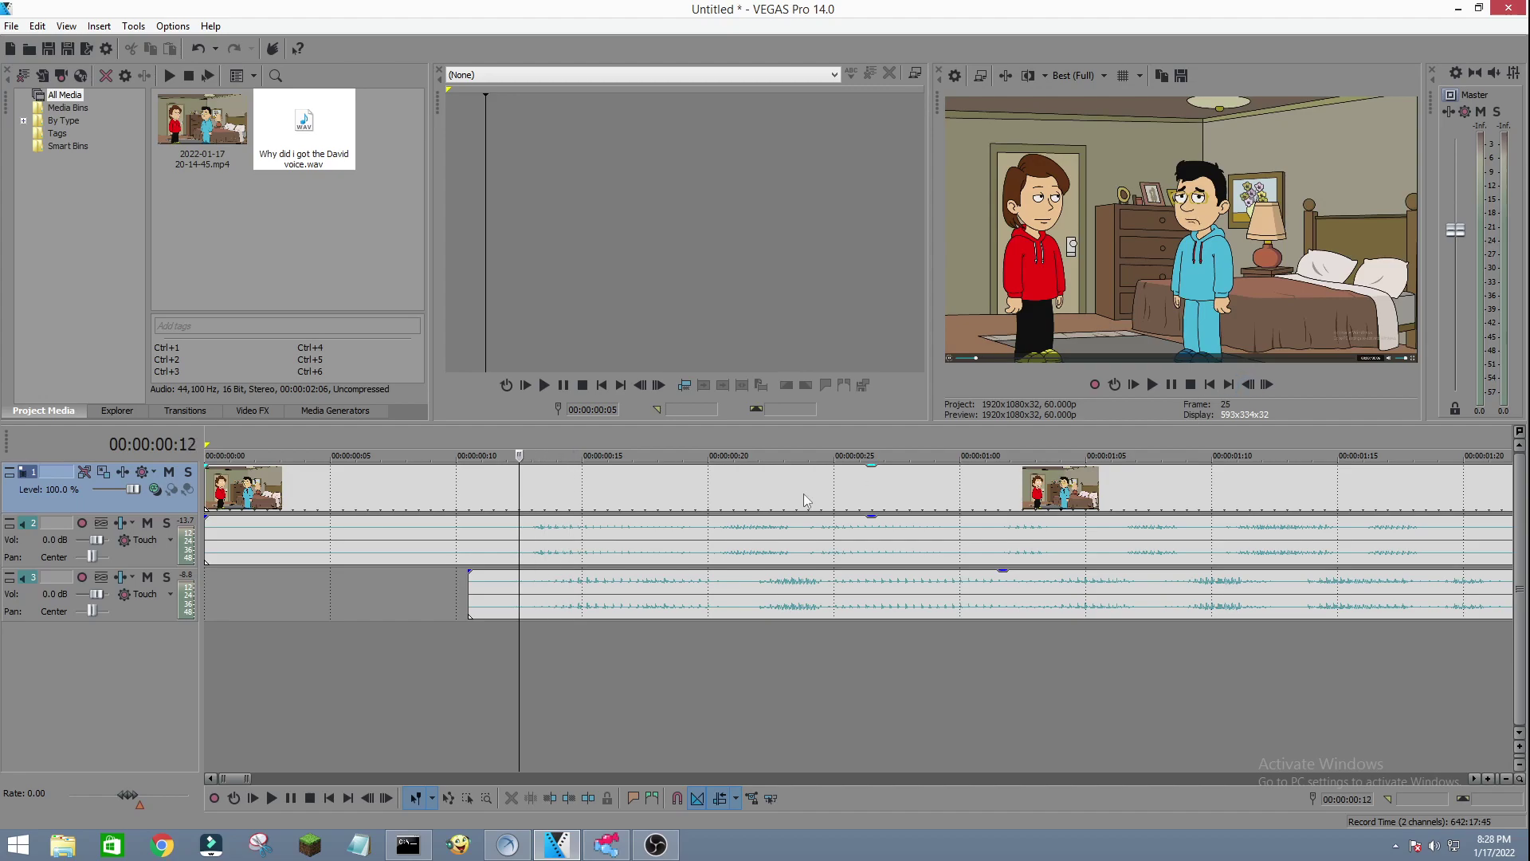
Step: Split the clip at 00:00:00:12 and select the middle section with the original voice line
{"action": "right_click", "coordinate": [518, 476]}
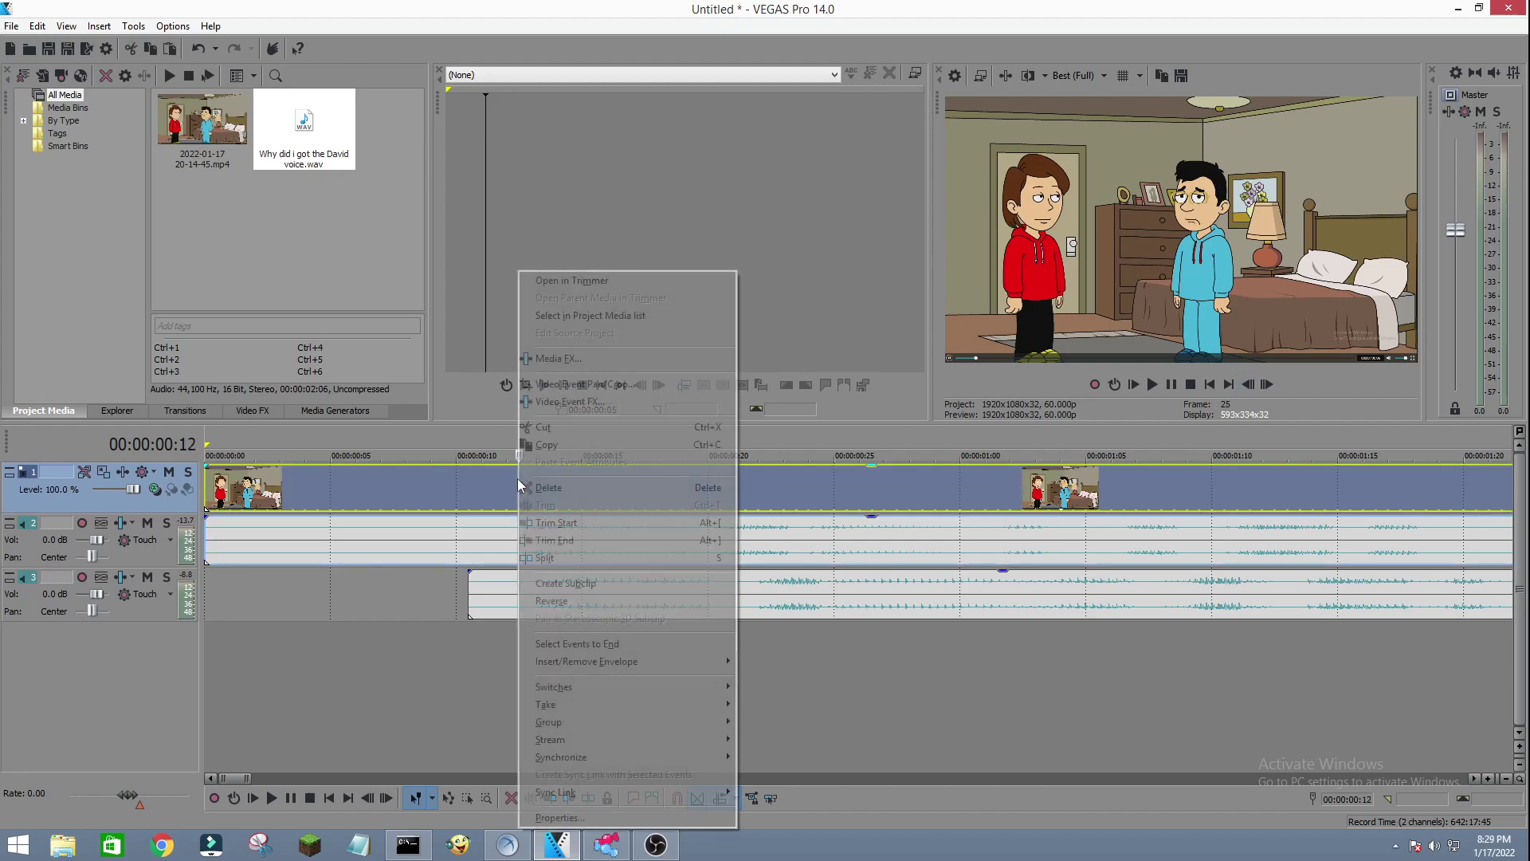
{"action": "left_click", "coordinate": [549, 555]}
{"action": "left_click", "coordinate": [561, 723]}
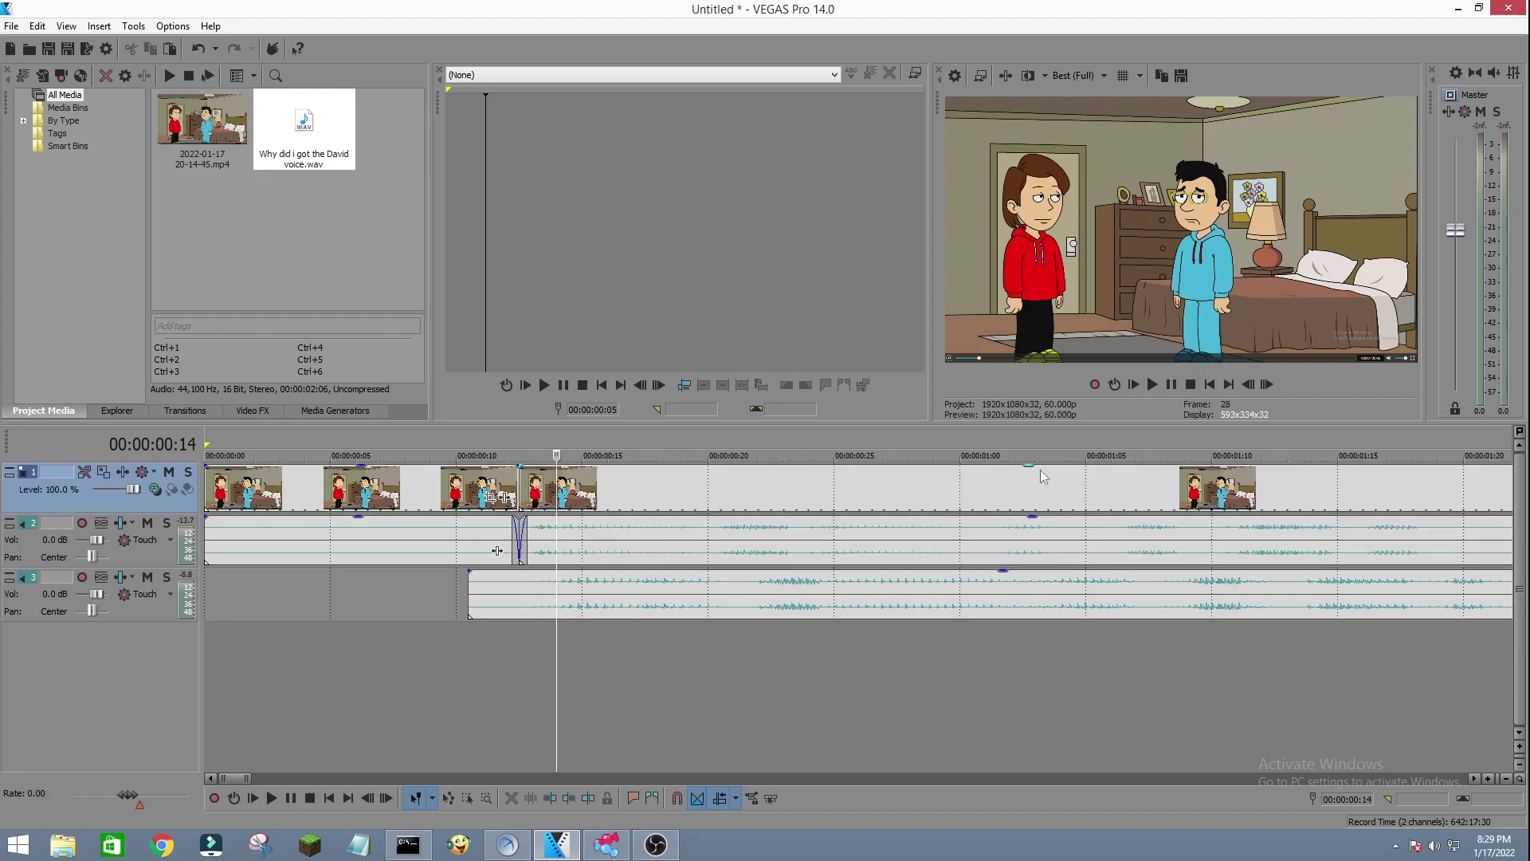
{"action": "left_click", "coordinate": [931, 544]}
{"action": "left_click", "coordinate": [934, 545]}
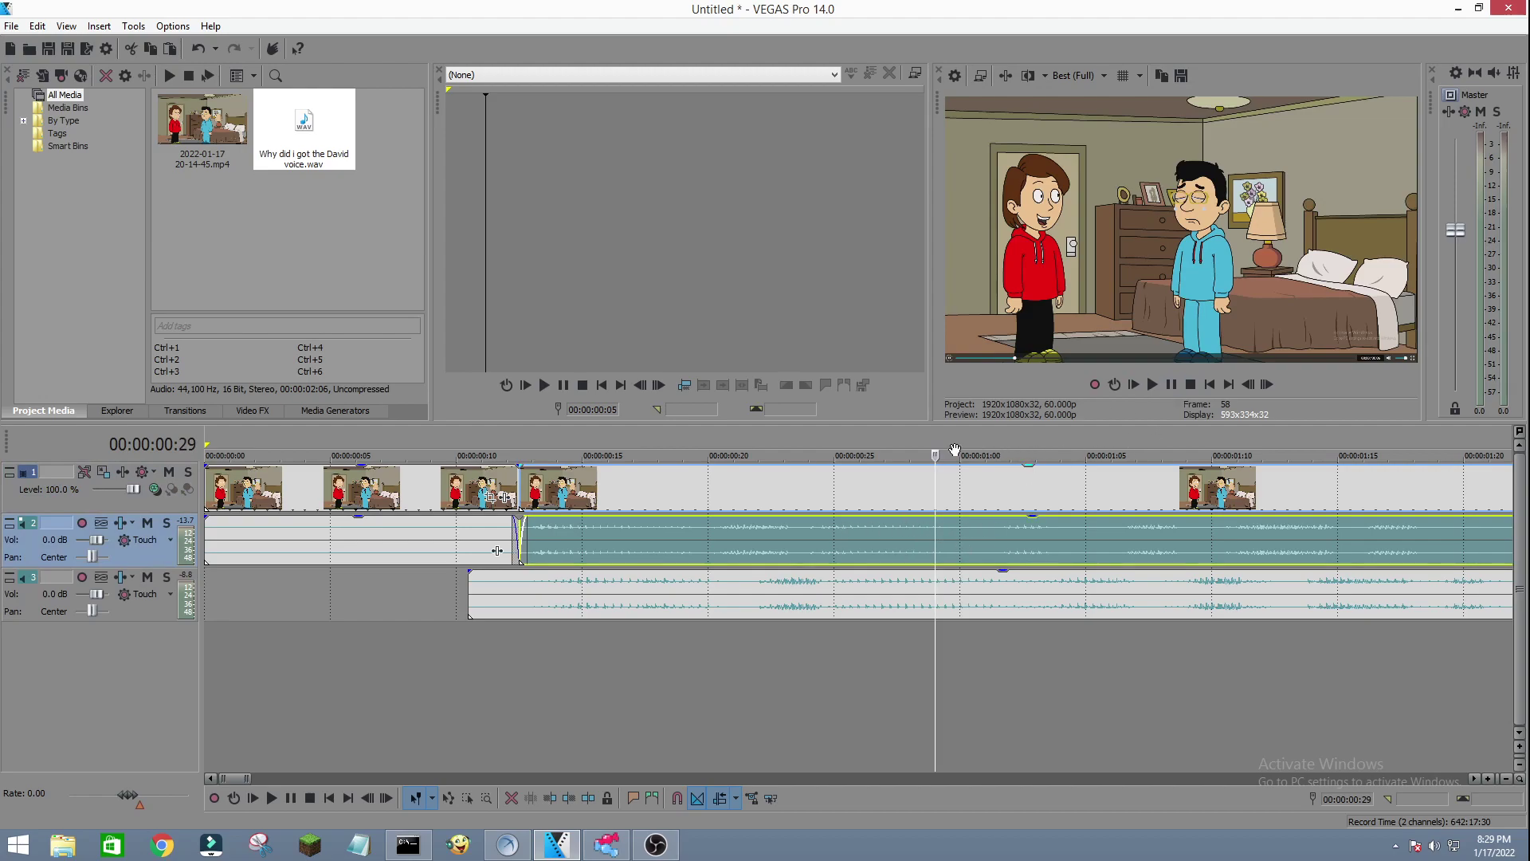
Step: Move the mp4 section after 00:00:02:08 onto the voice WAV track, further right
{"action": "left_click_drag", "start_coordinate": [233, 777], "coordinate": [246, 776]}
{"action": "left_click", "coordinate": [999, 523]}
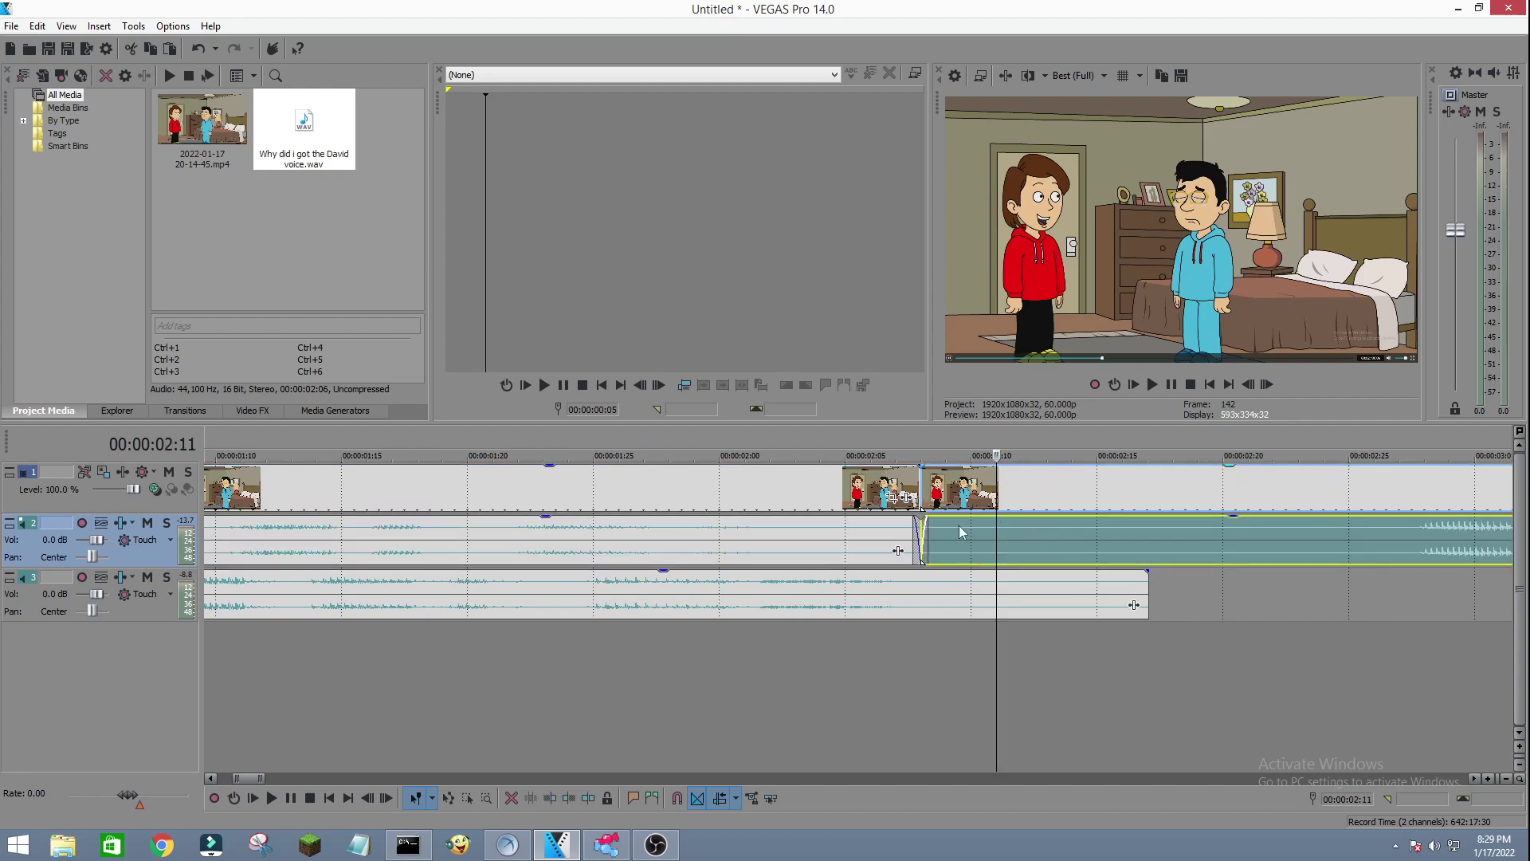
{"action": "left_click_drag", "start_coordinate": [960, 489], "coordinate": [1395, 600]}
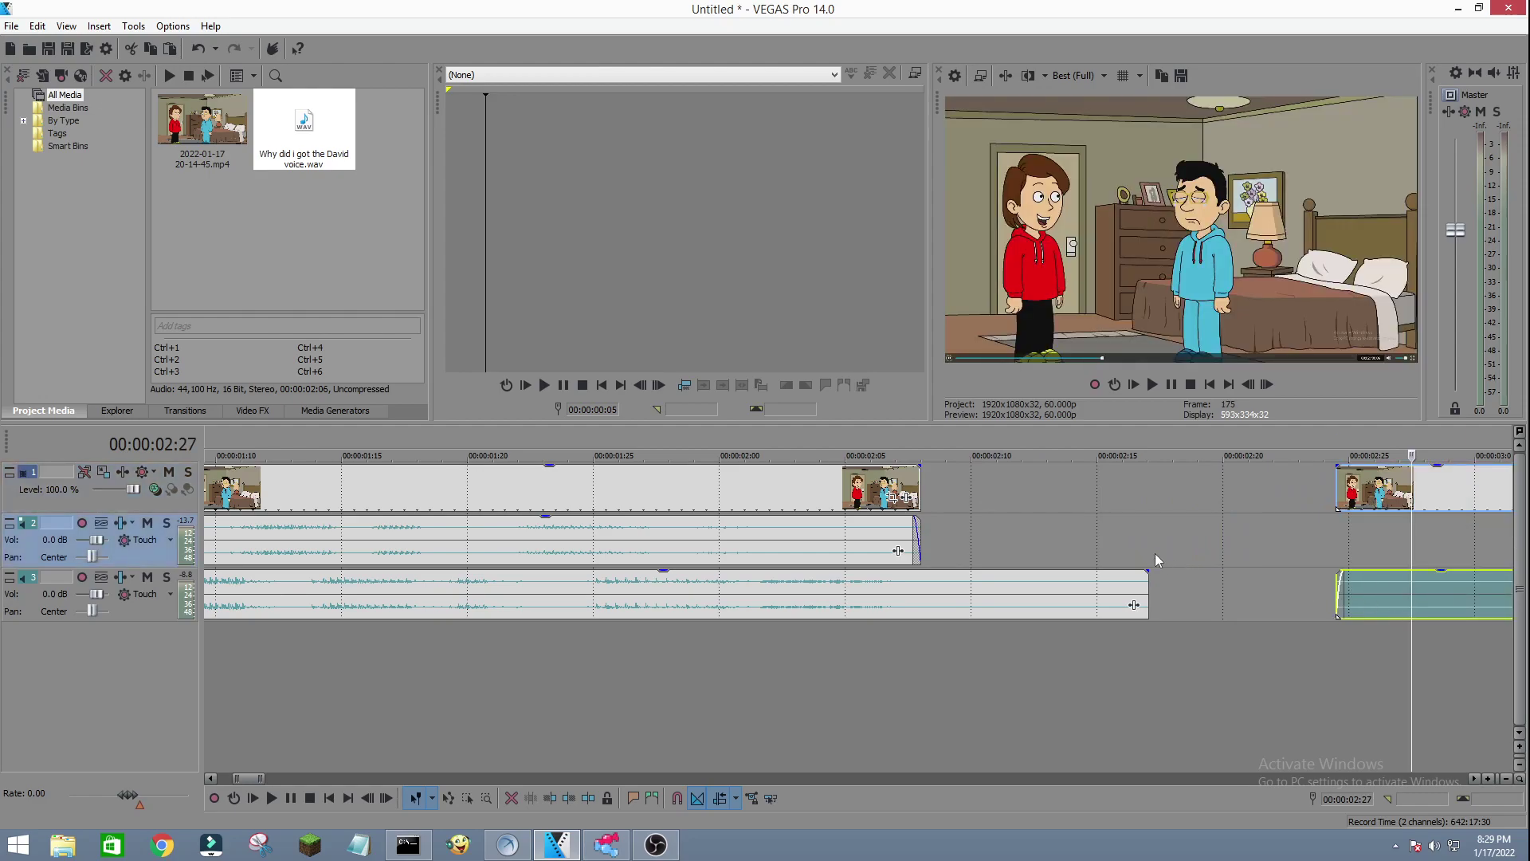
Step: Delete the original audio track and slide the later section back to crossfade at 02:08
{"action": "right_click", "coordinate": [1015, 539]}
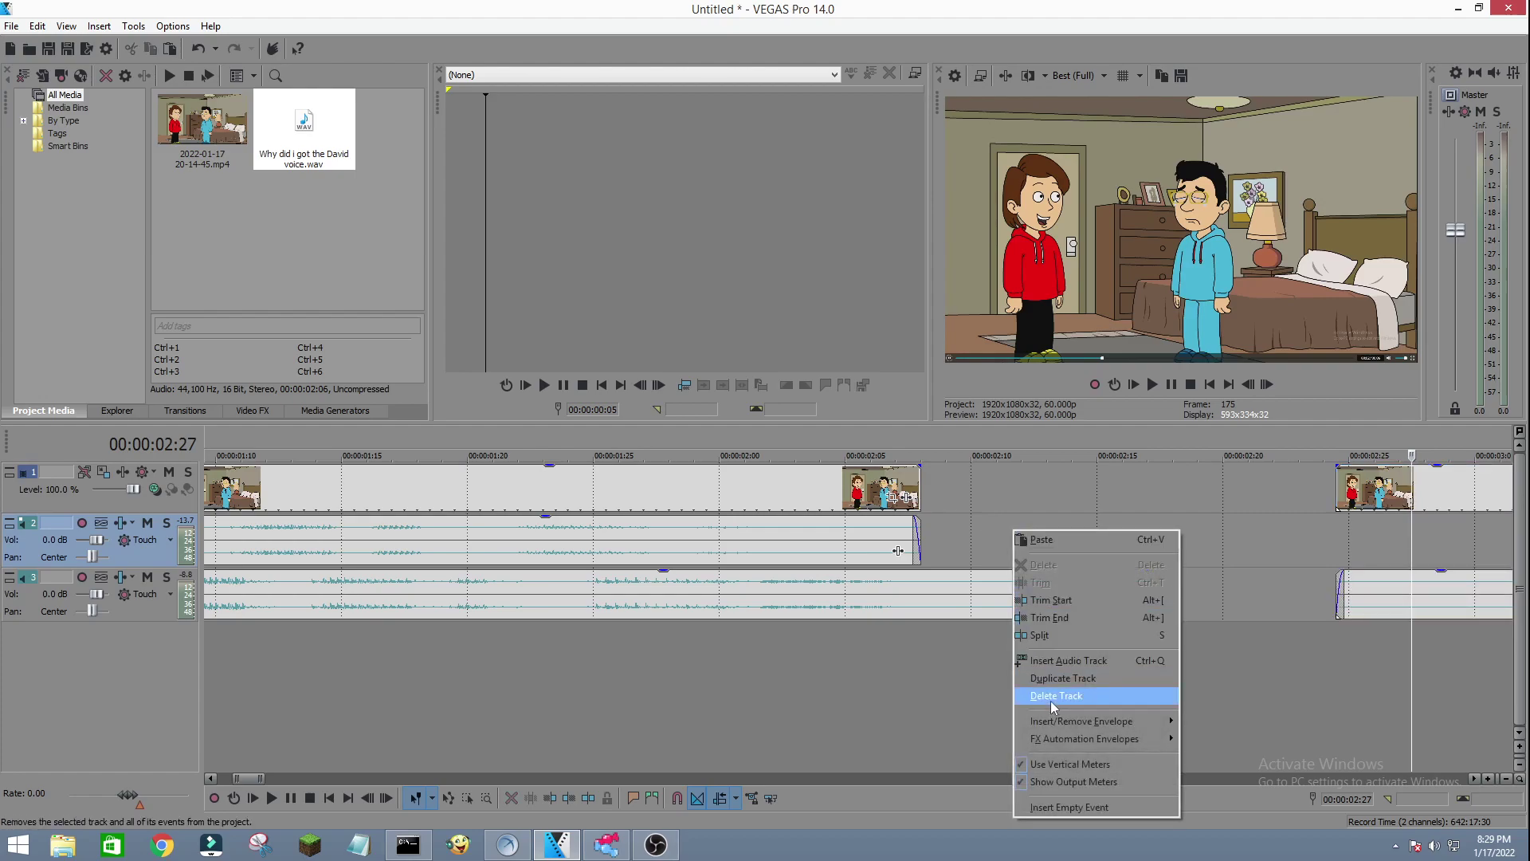
{"action": "left_click", "coordinate": [1051, 696]}
{"action": "left_click_drag", "start_coordinate": [1346, 530], "coordinate": [974, 493]}
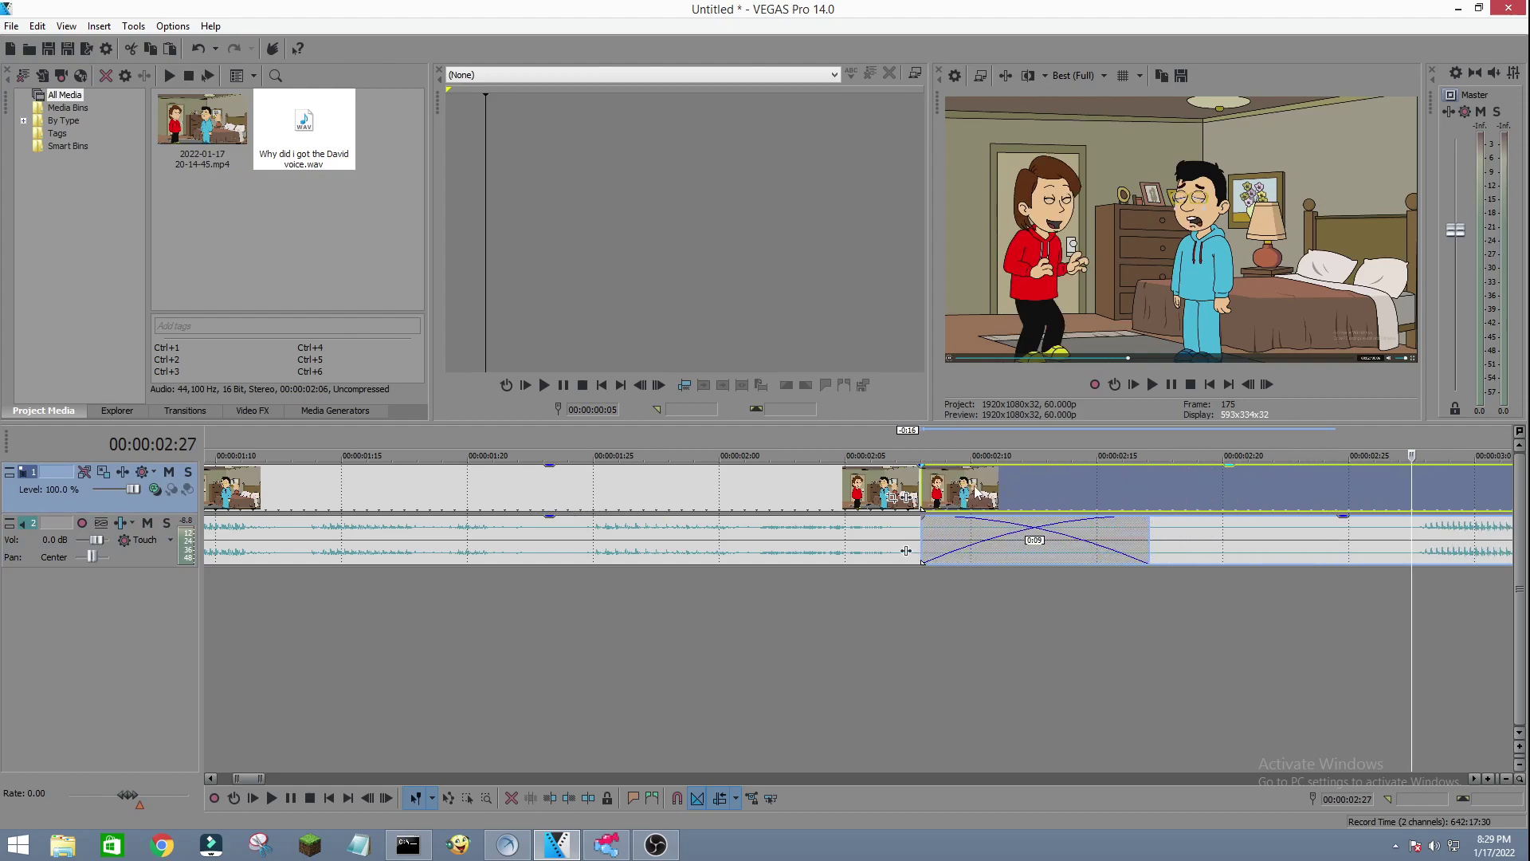
Step: Play the edit from the start, stop at 00:00:02:11, rewind and play it again
{"action": "left_click", "coordinate": [1008, 493]}
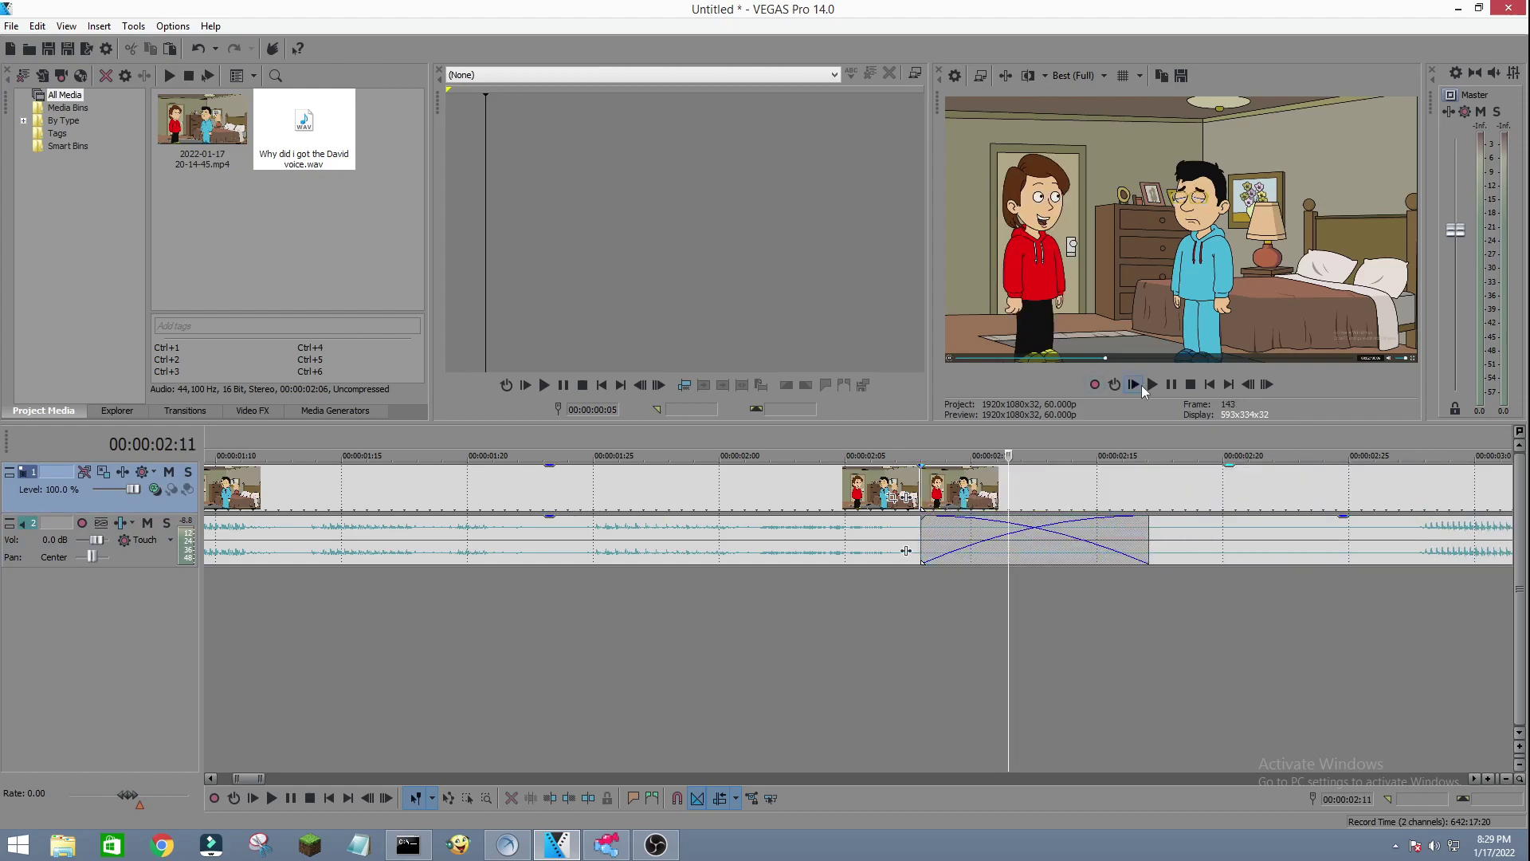
{"action": "left_click", "coordinate": [1135, 386]}
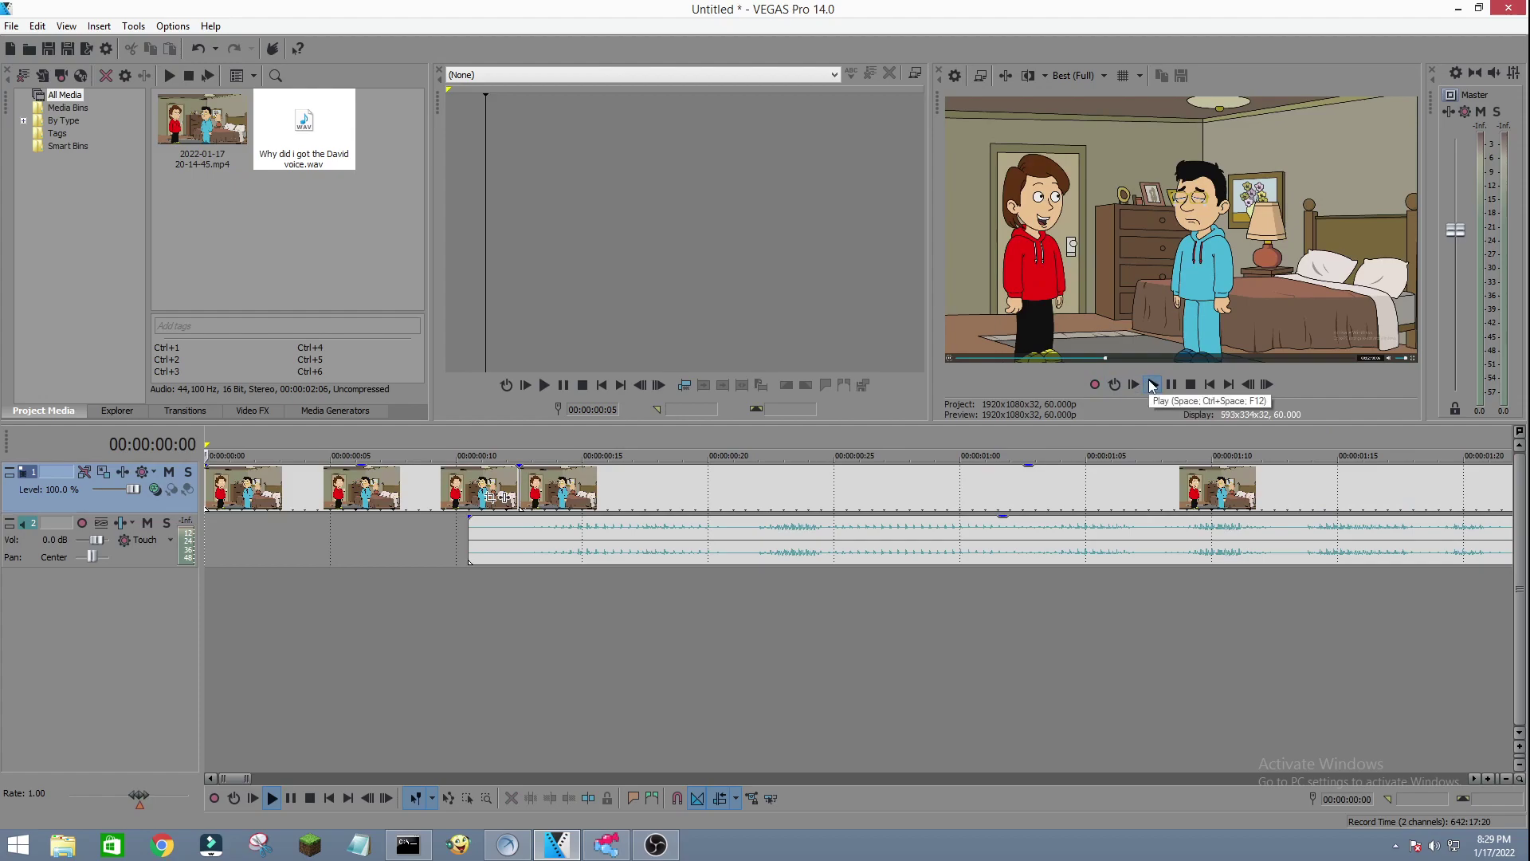
{"action": "left_click", "coordinate": [1152, 385]}
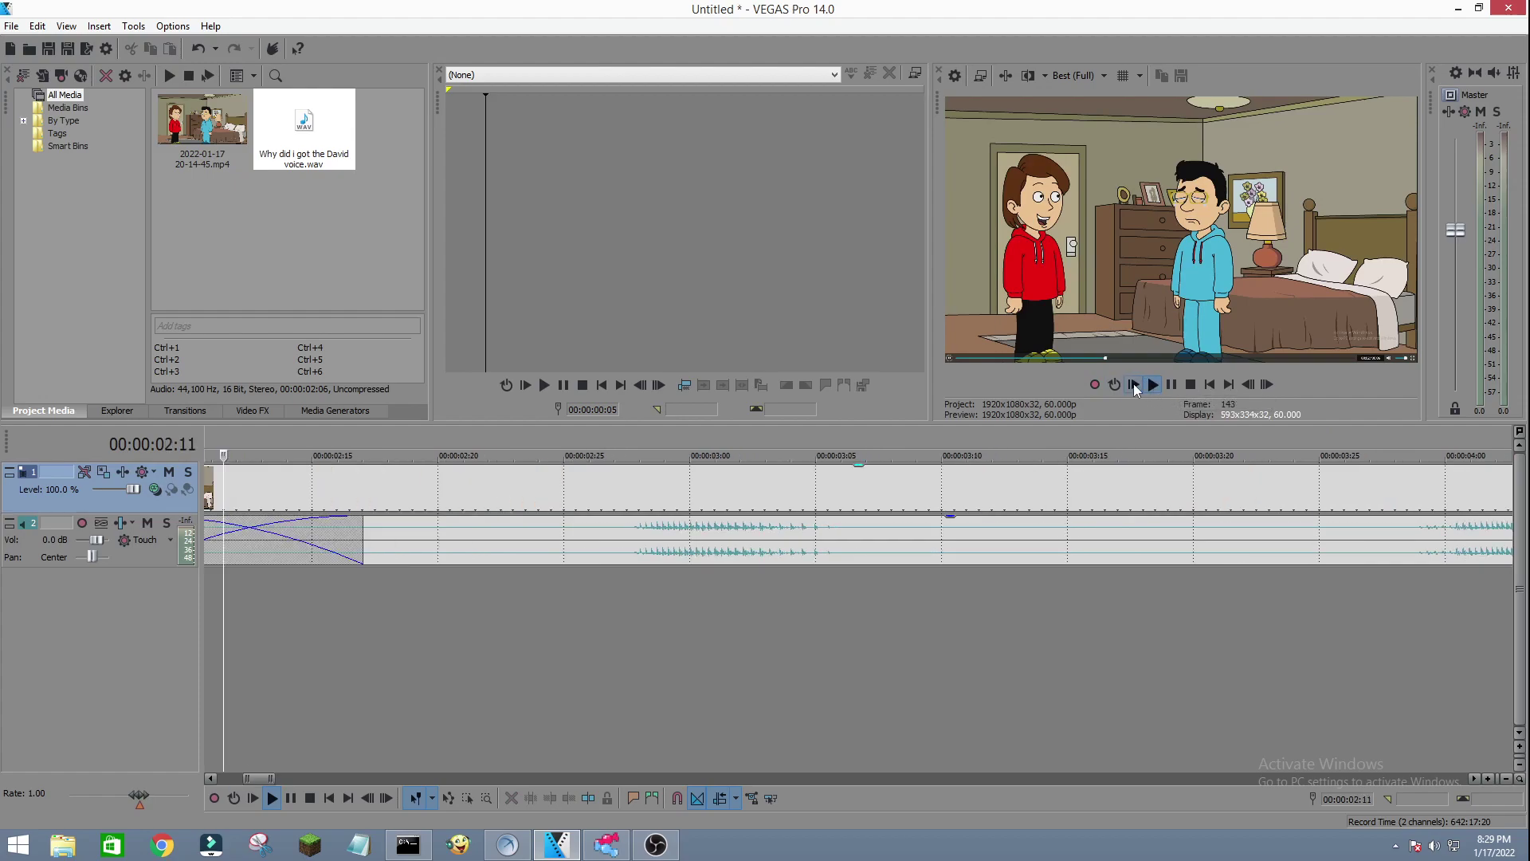
{"action": "left_click", "coordinate": [1133, 385]}
{"action": "left_click", "coordinate": [1152, 386]}
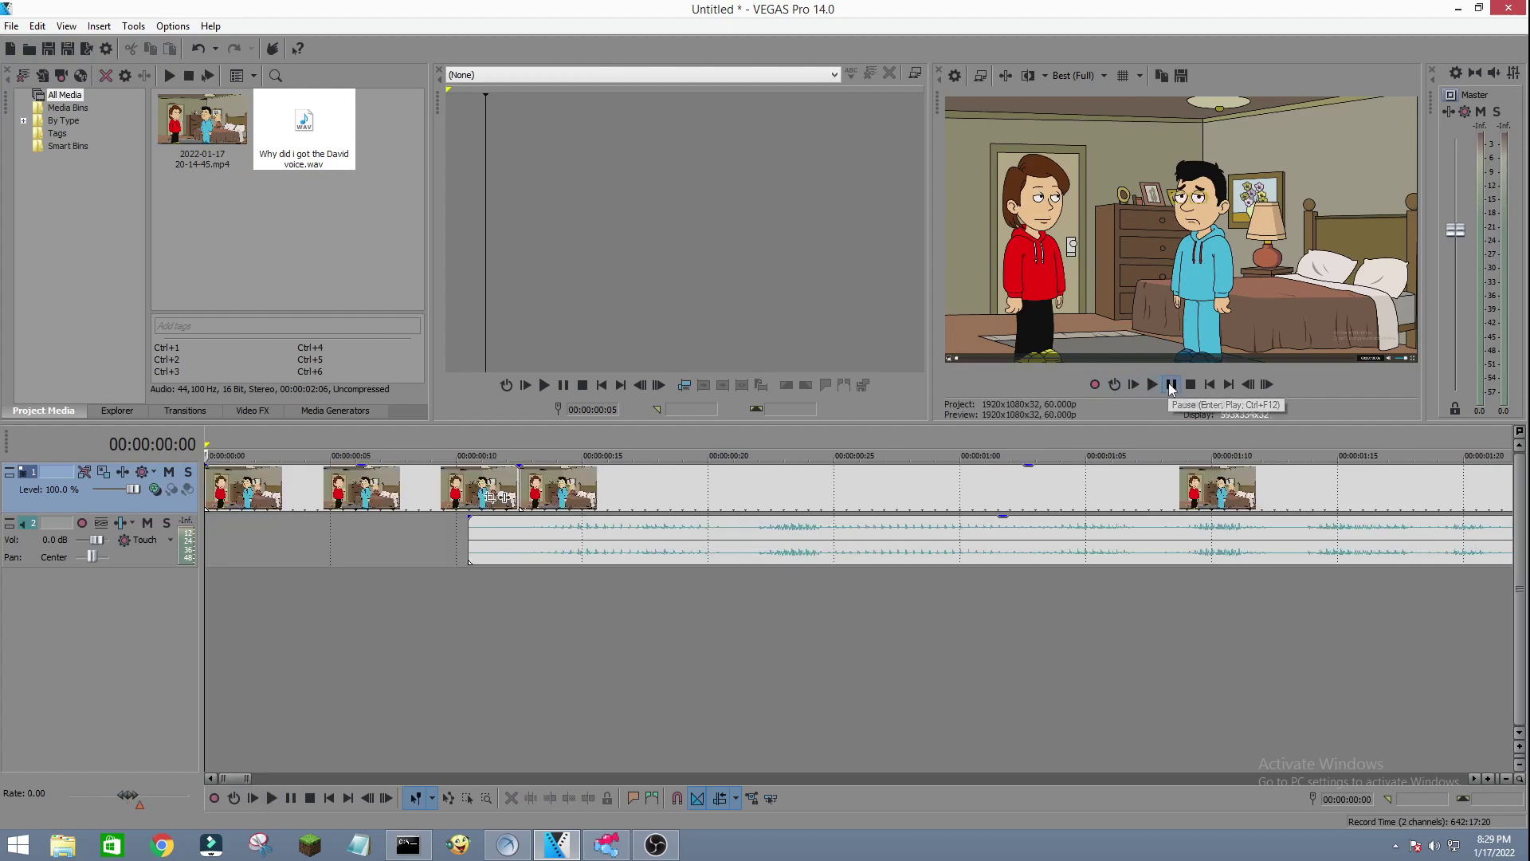